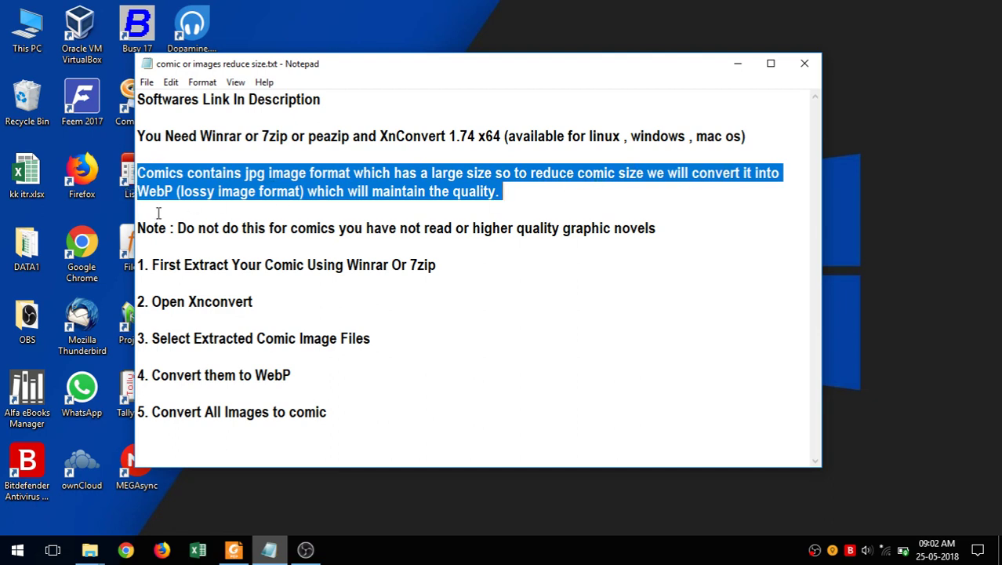
Highlight the cautionary note and the first instruction, "First Extract Your Comic Using Winrar Or 7zip", in the text file.
left_click_drag(137, 227, 659, 228)
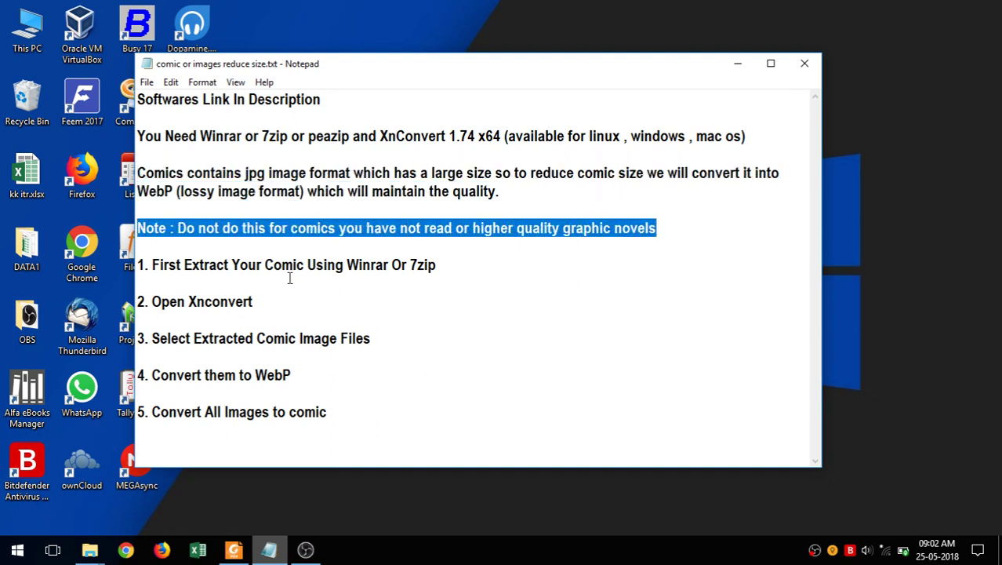
left_click_drag(154, 264, 464, 266)
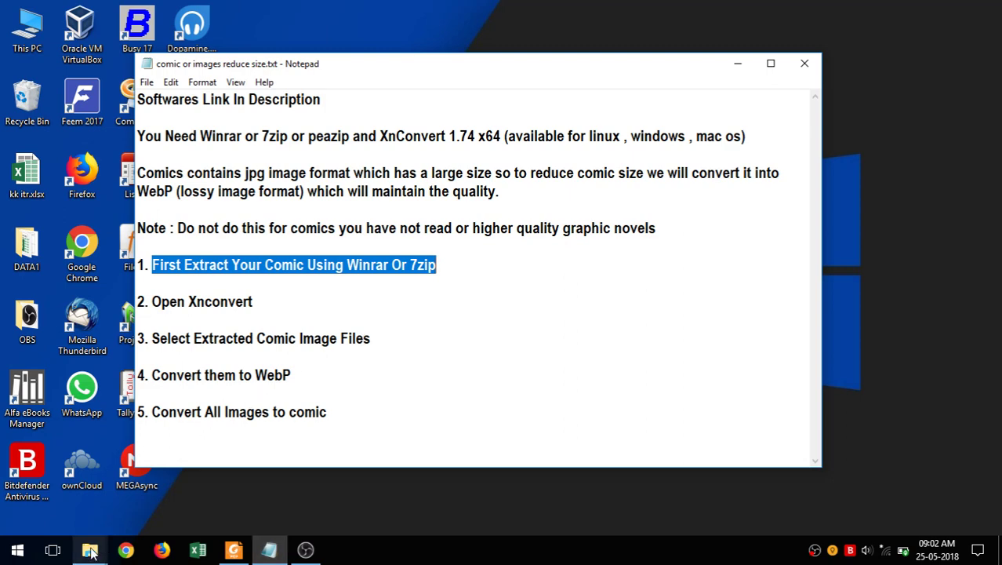
Switch to the WebP folder in File Explorer and check the file size in the Rick and Morty comic's properties.
left_click(90, 551)
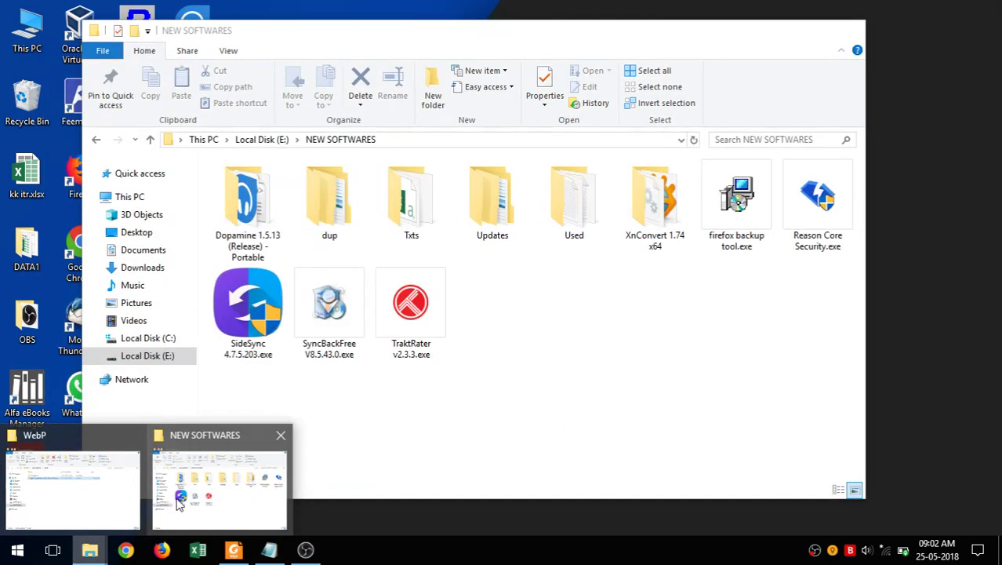
left_click(104, 496)
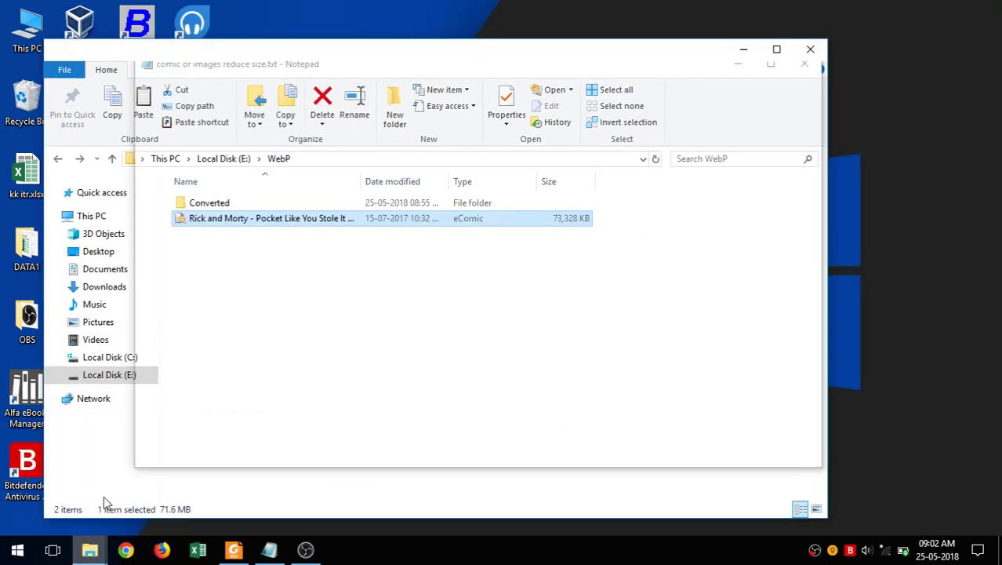
right_click(359, 226)
left_click(400, 523)
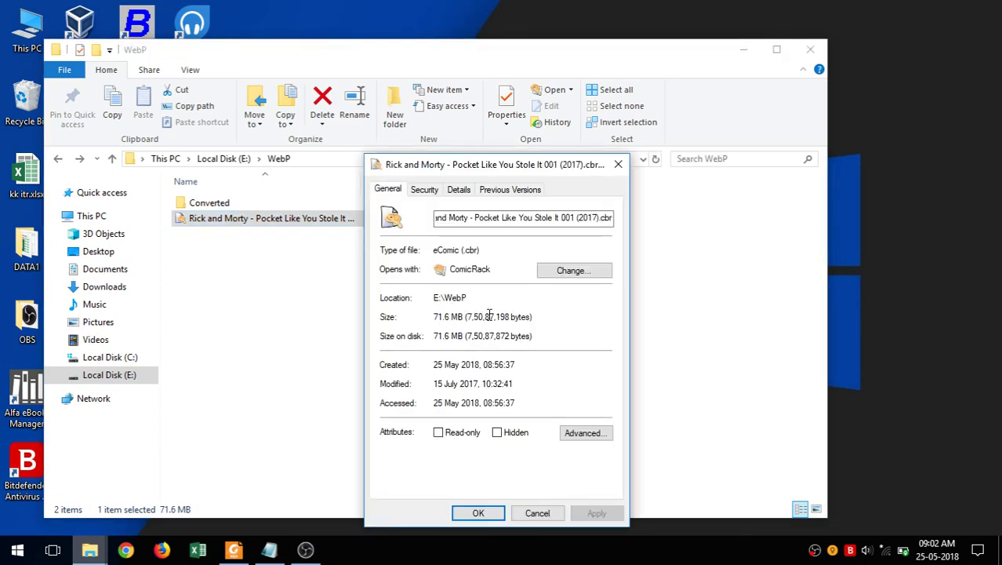
left_click(618, 164)
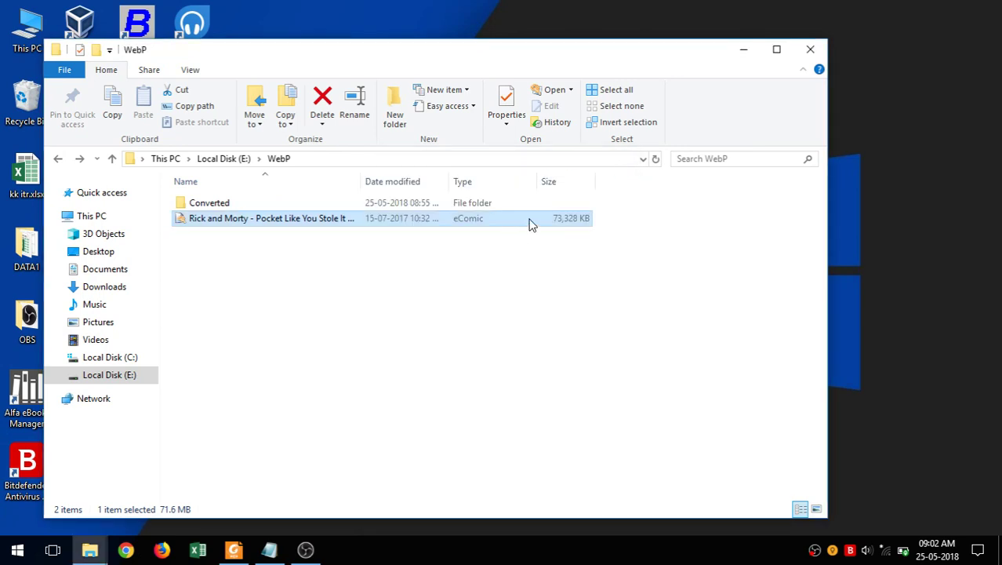
Open the Rick and Morty .cbr comic with WinRAR archiver and extract all its images into a folder inside E:\WebP.
right_click(531, 225)
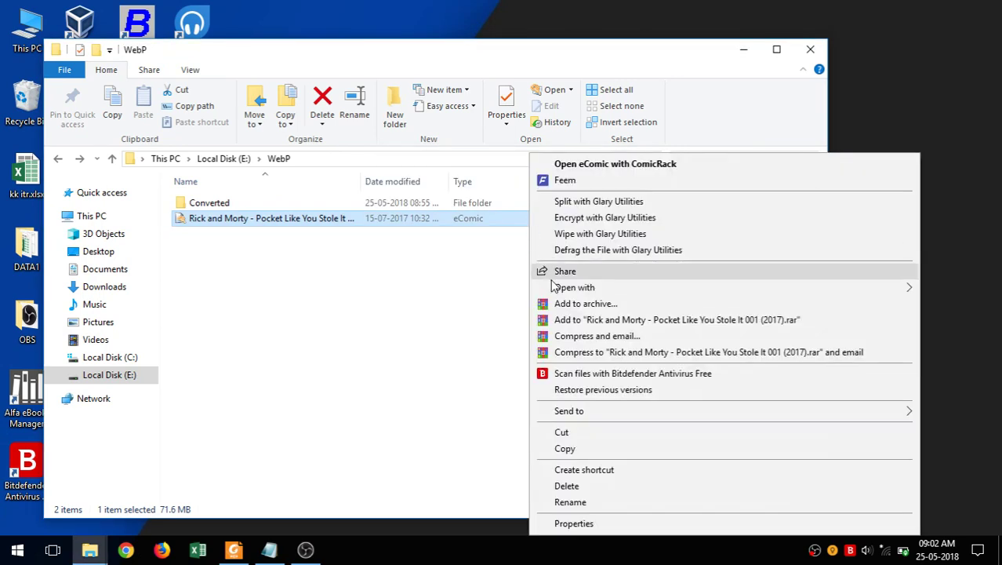
mouse_move(555, 288)
left_click(435, 359)
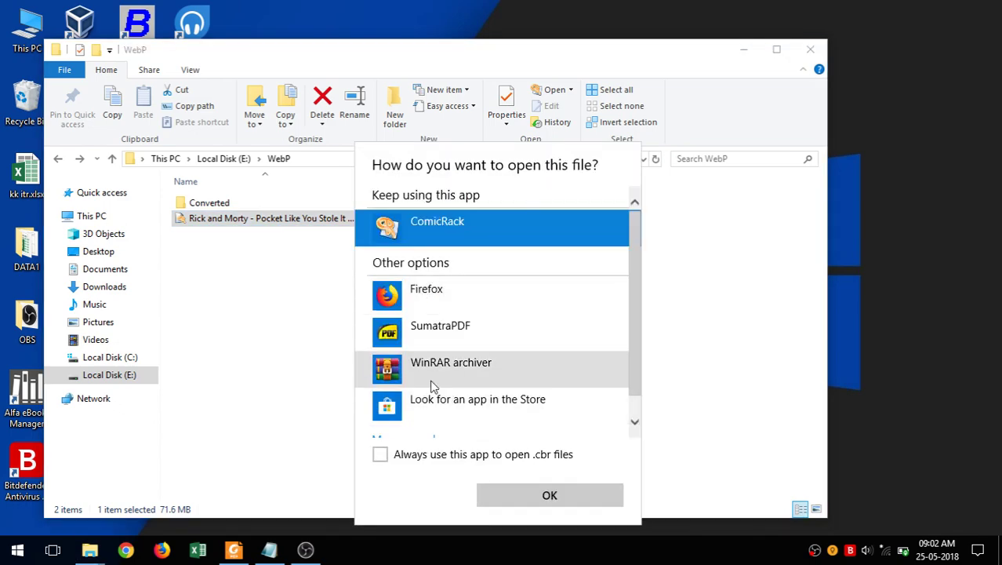
left_click(446, 361)
left_click(550, 495)
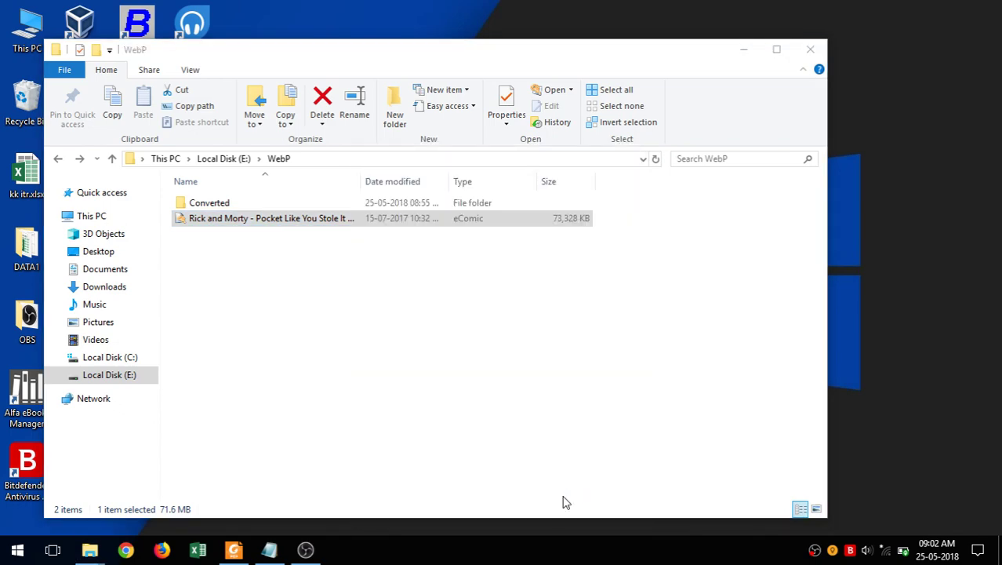
left_click(180, 188)
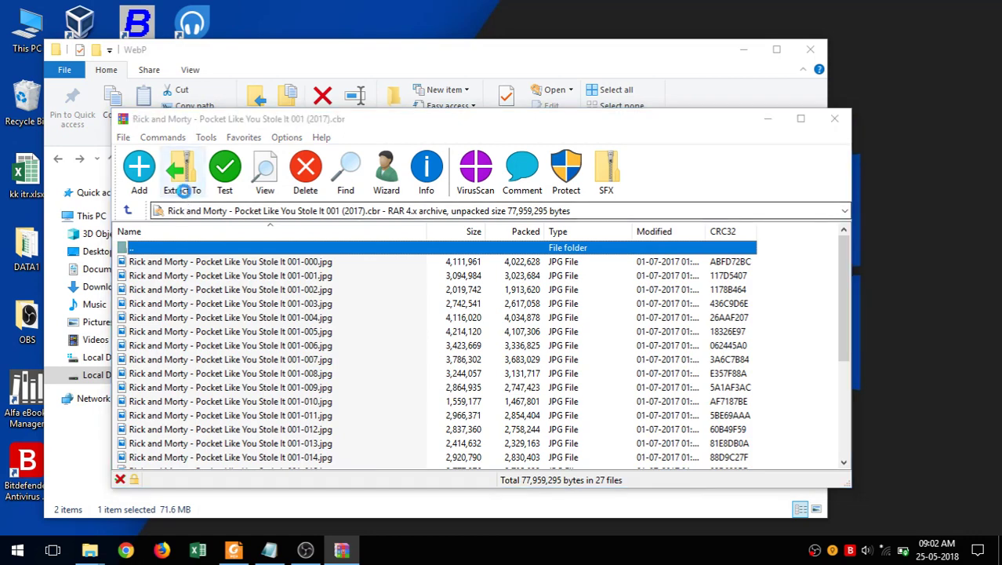
left_click(511, 455)
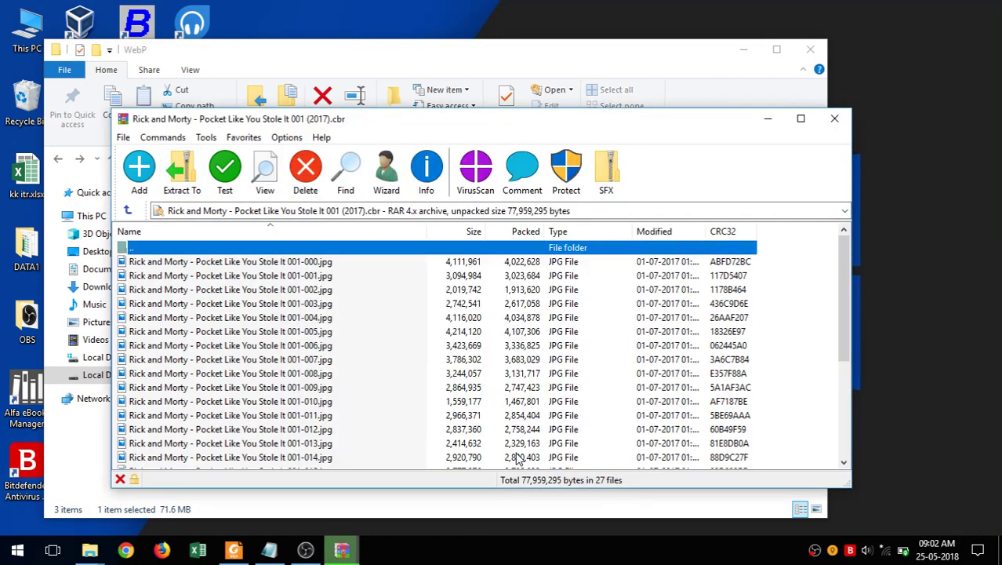
left_click(836, 124)
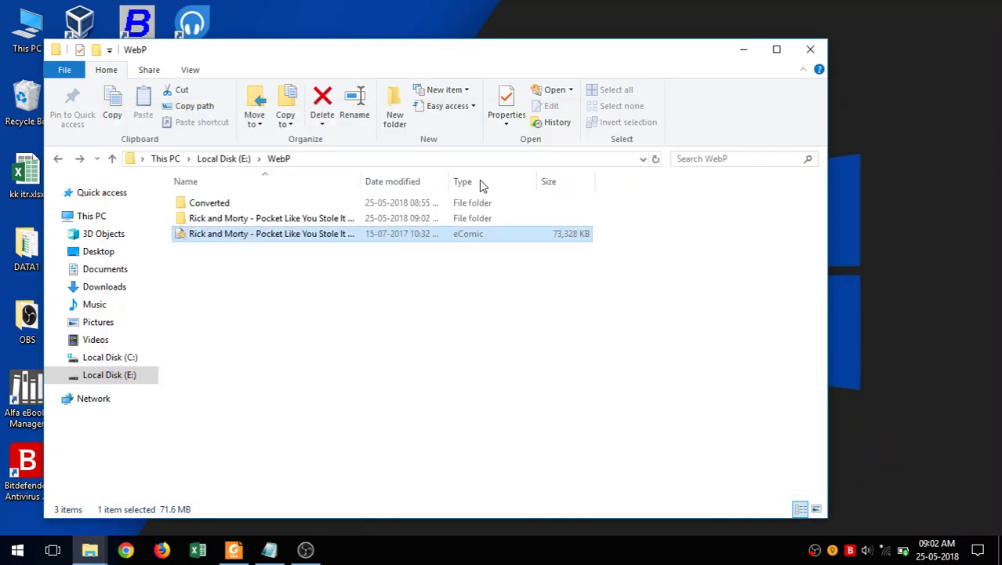
Delete zzdelirium_dargh.png from the extracted Rick and Morty folder and return to the WebP folder.
double_click(325, 220)
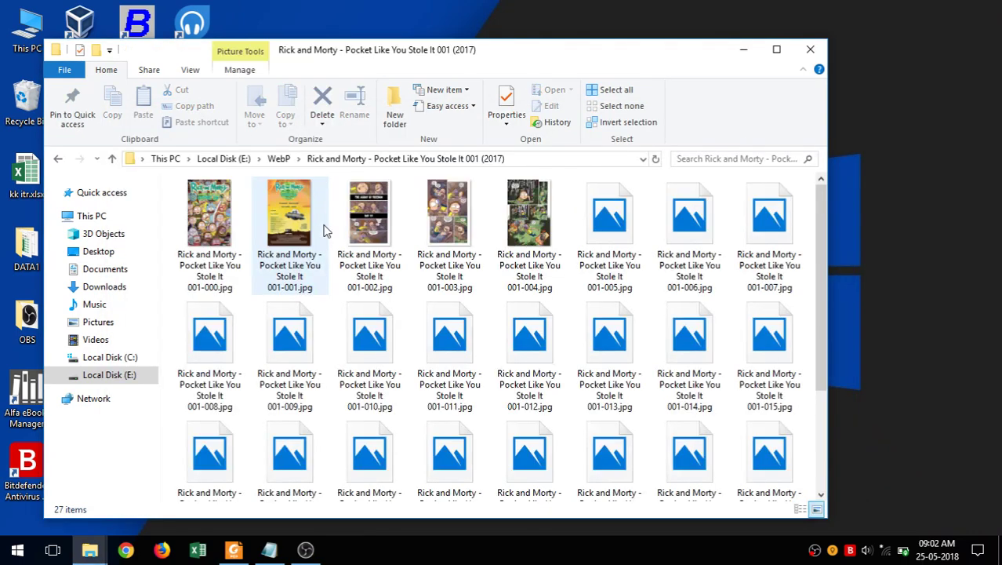
scroll(823, 236, "down", 3)
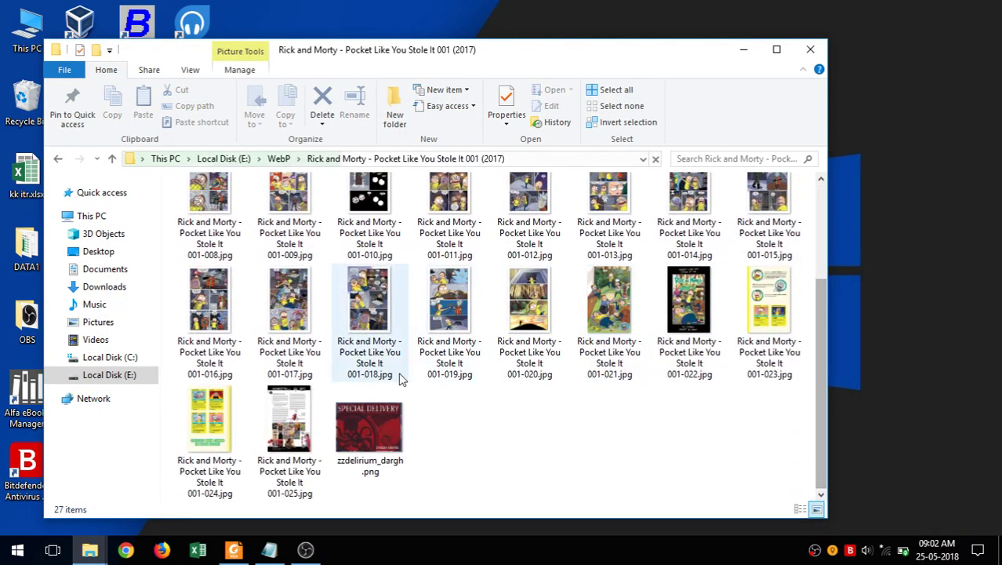
left_click(369, 432)
key("Delete")
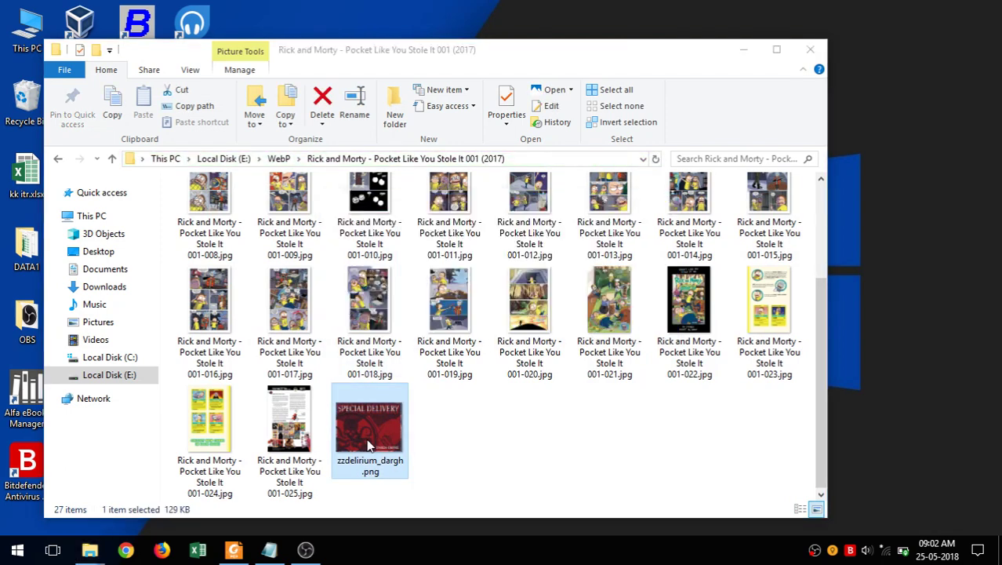
left_click(58, 158)
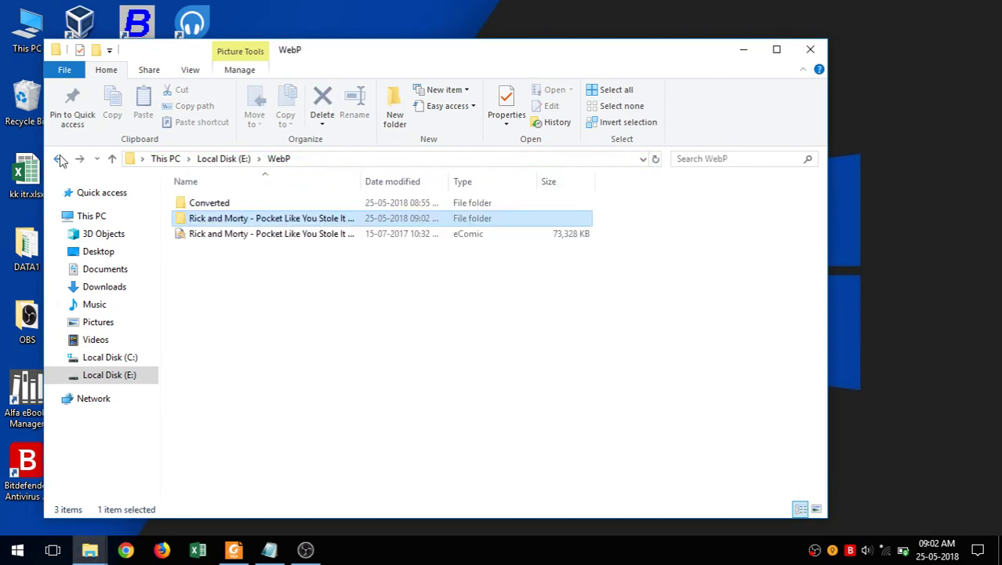
Highlight "Open Xnconvert" in the Notepad instructions and launch xnconvert.exe from NEW SOFTWARES\XnConvert 1.74 x64.
left_click(269, 550)
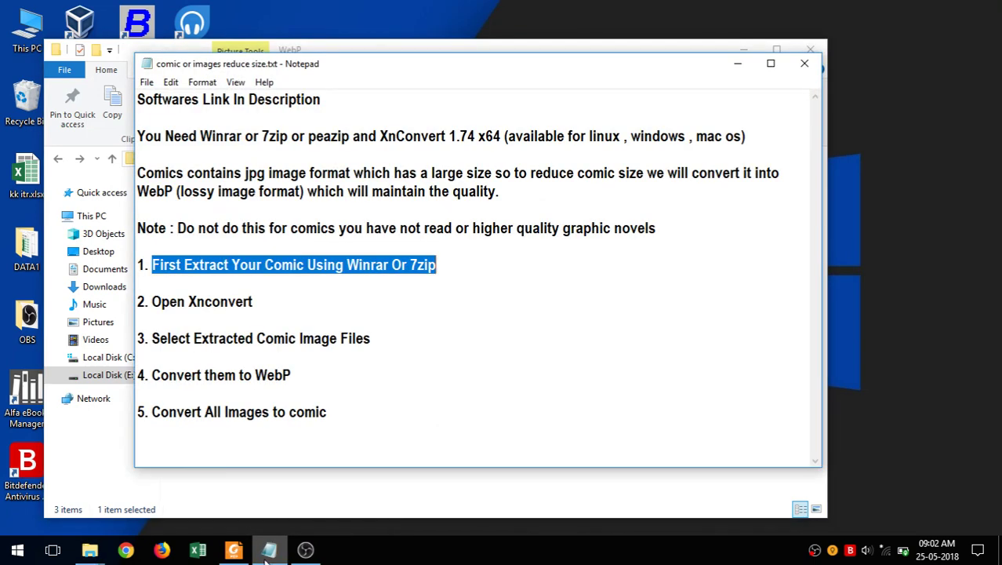
left_click_drag(153, 301, 253, 301)
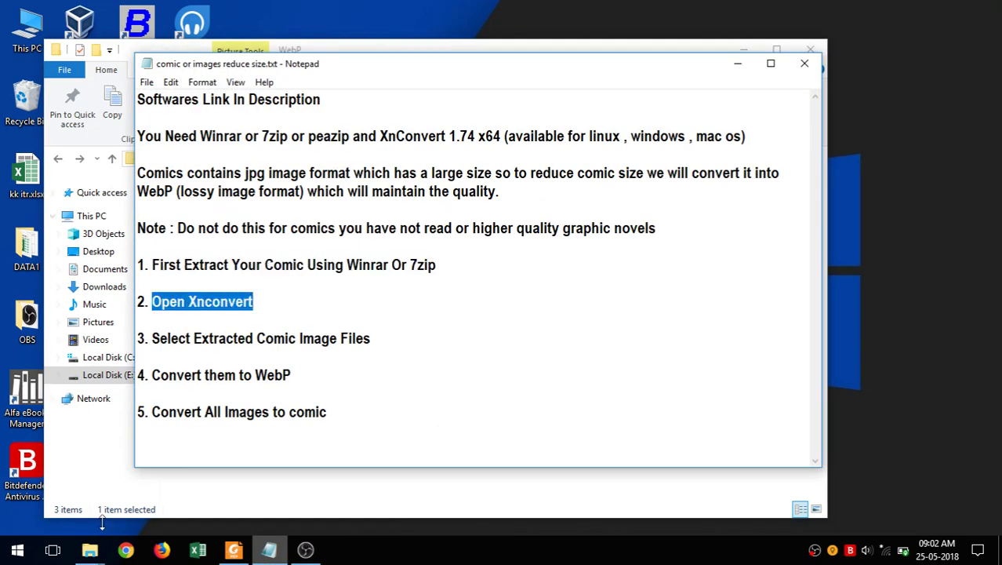
left_click(90, 551)
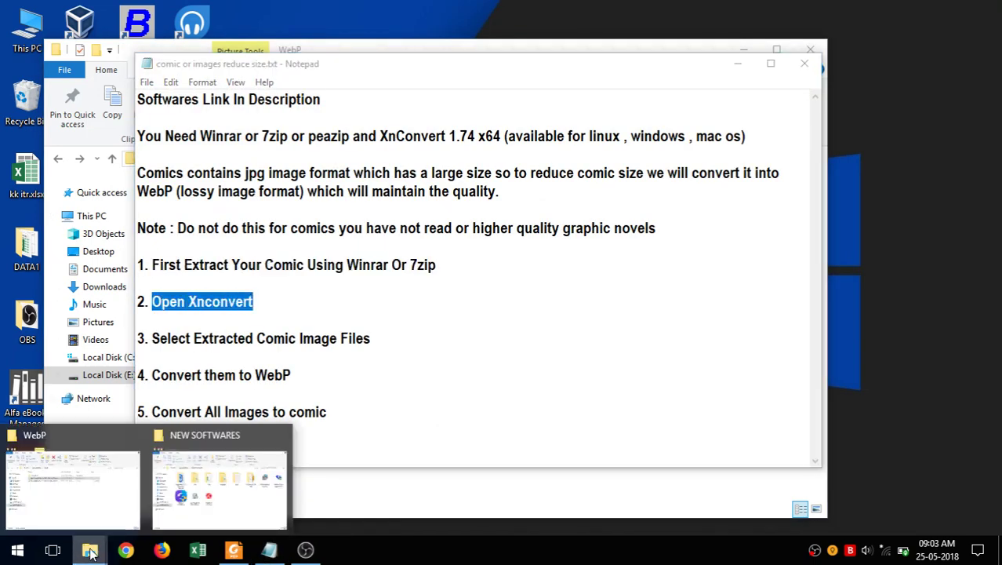
left_click(206, 485)
double_click(635, 247)
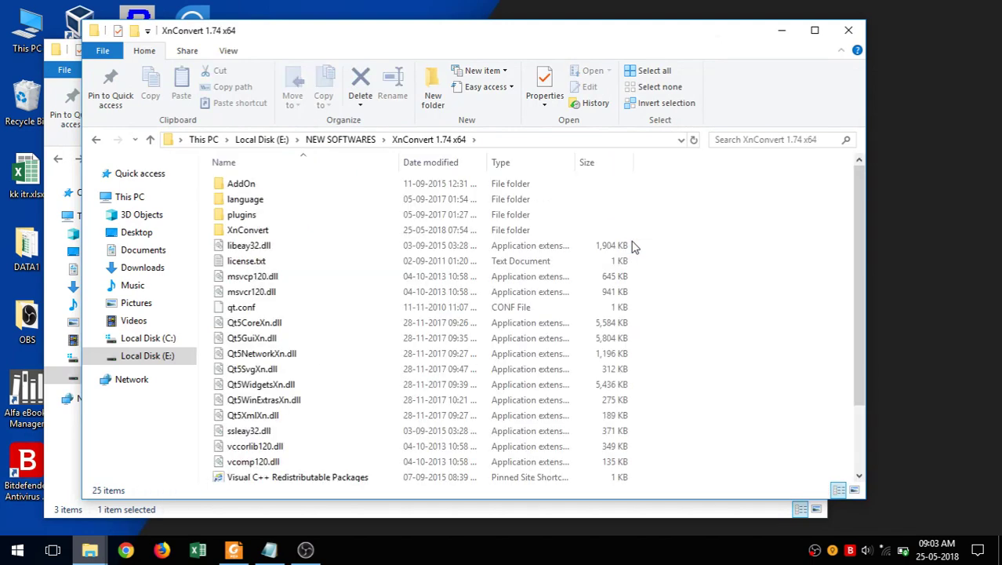
left_click_drag(856, 226, 855, 286)
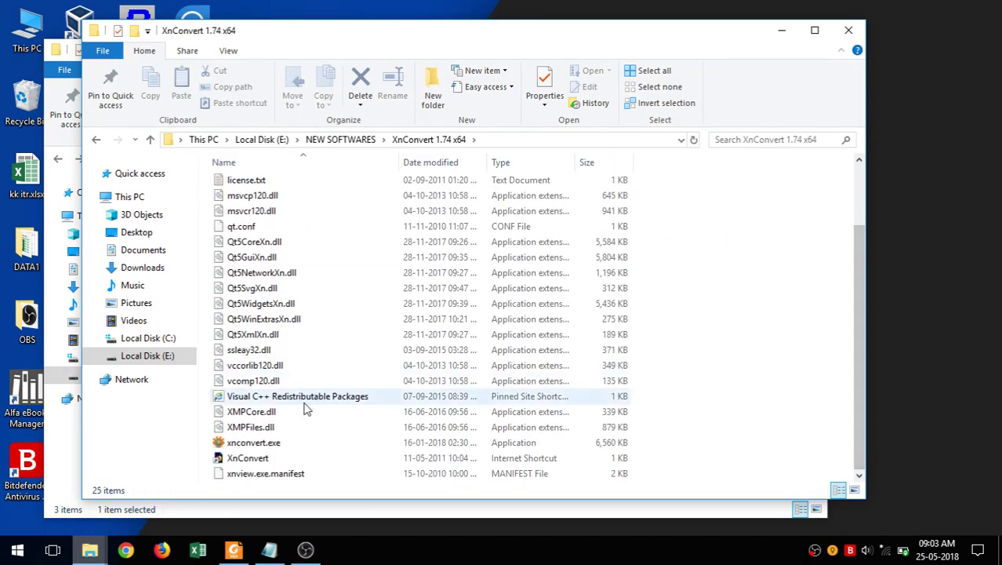
double_click(259, 444)
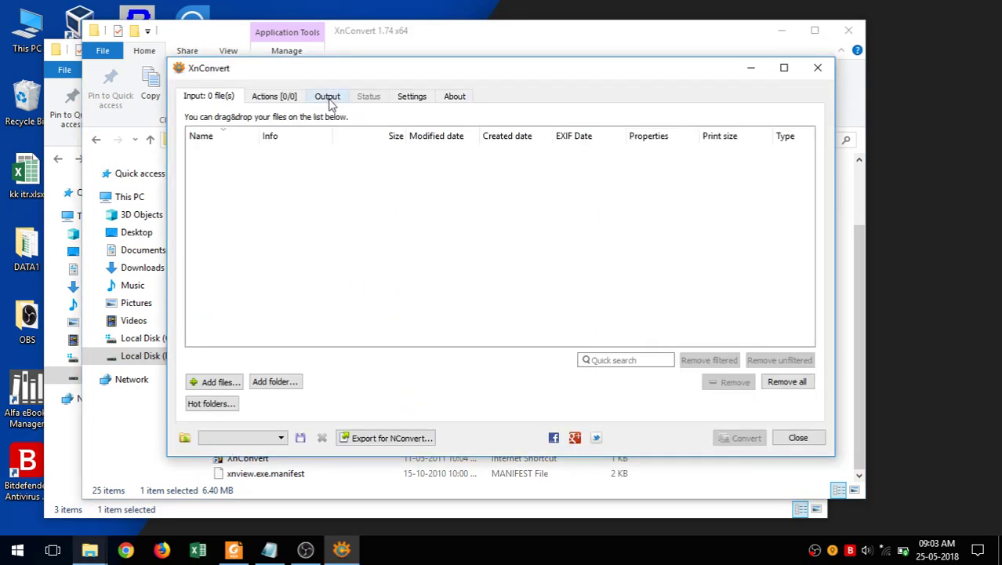
Set the conversion output folder to E:\WebP\Converted and the output format to WEBP - WebP.
left_click(328, 99)
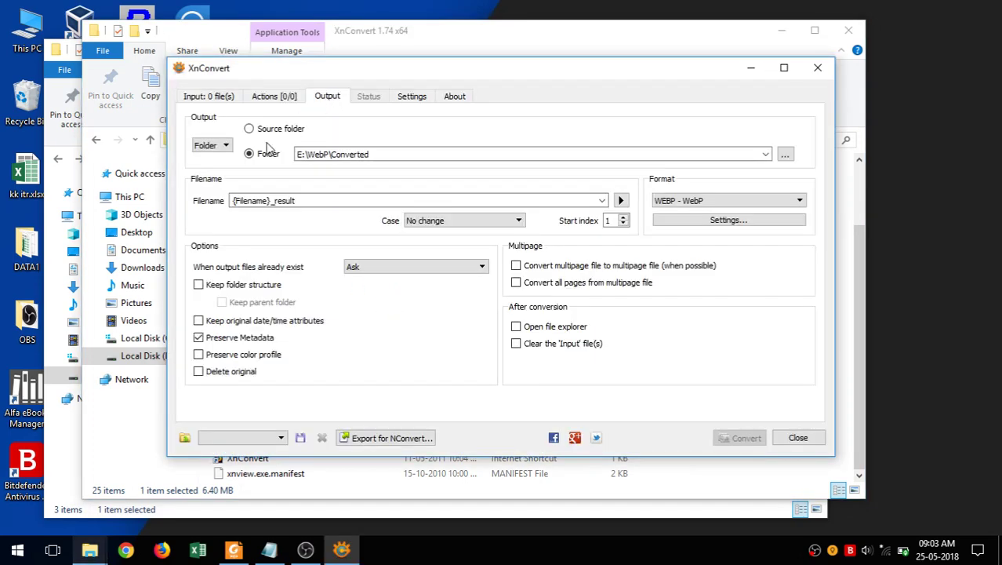
left_click(786, 154)
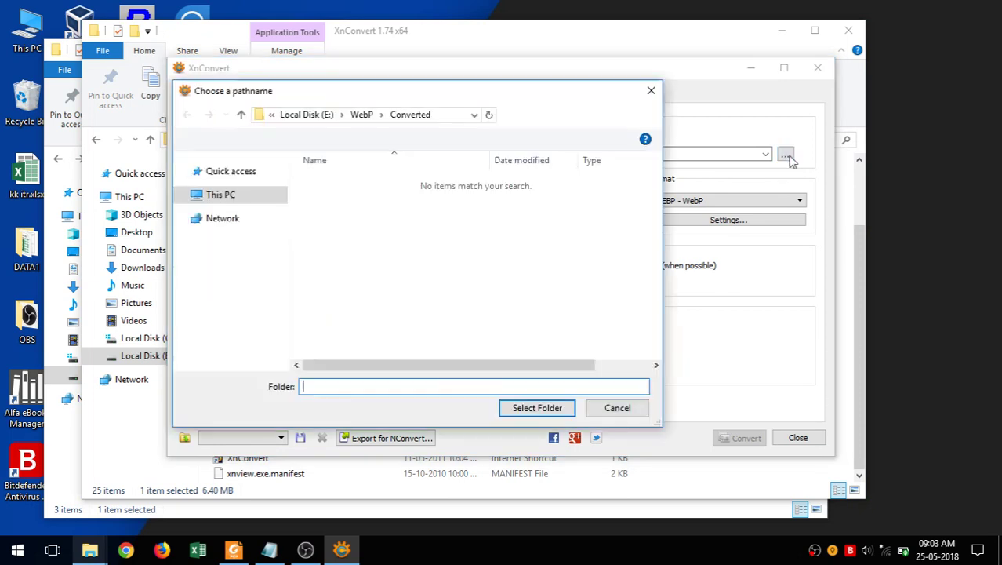
left_click(363, 115)
double_click(329, 182)
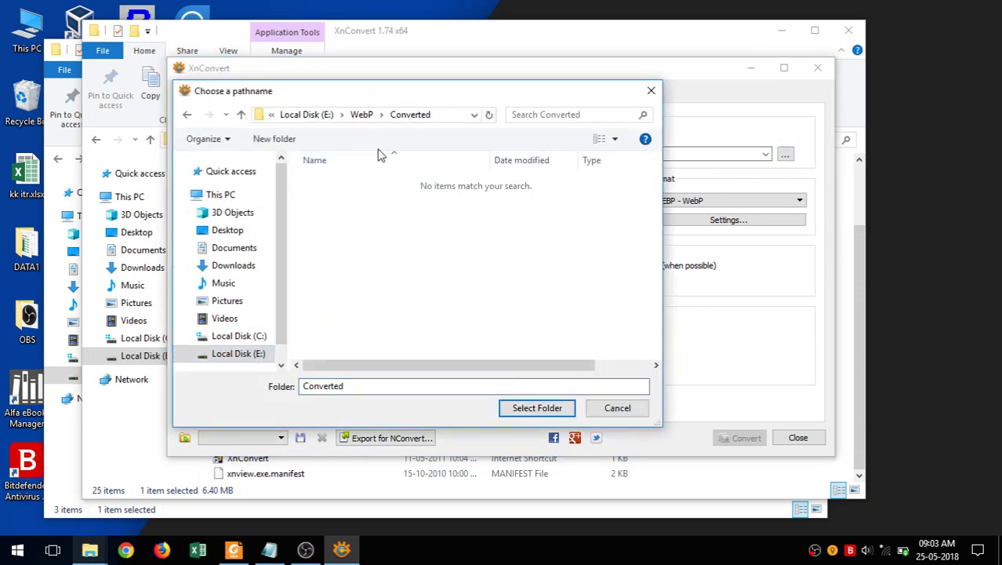
left_click(537, 408)
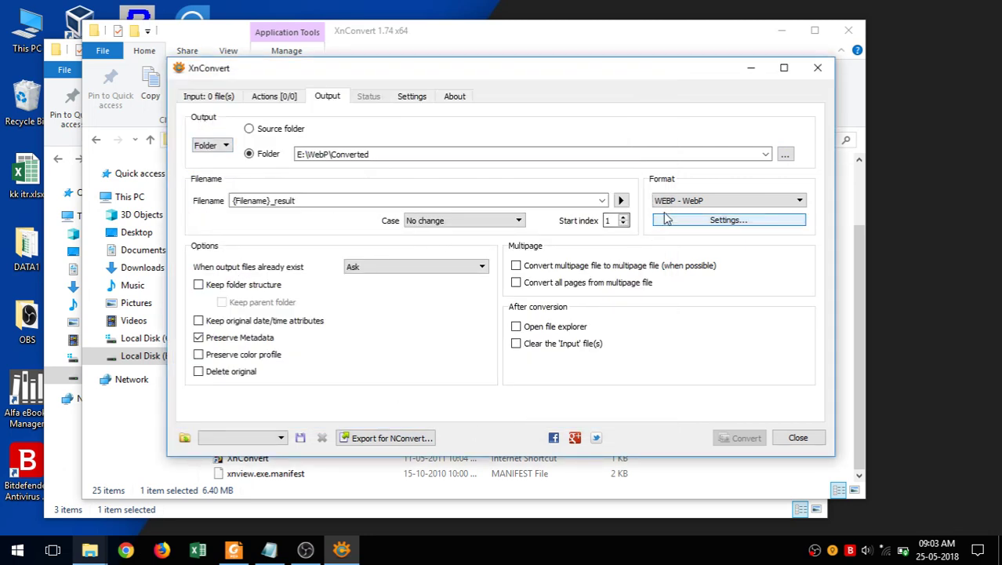
left_click(726, 200)
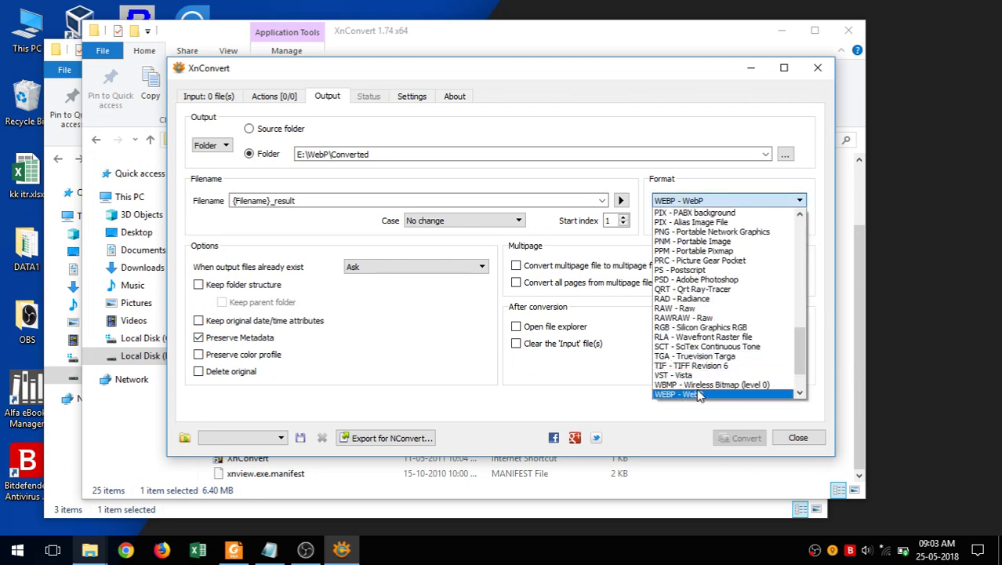
left_click(700, 395)
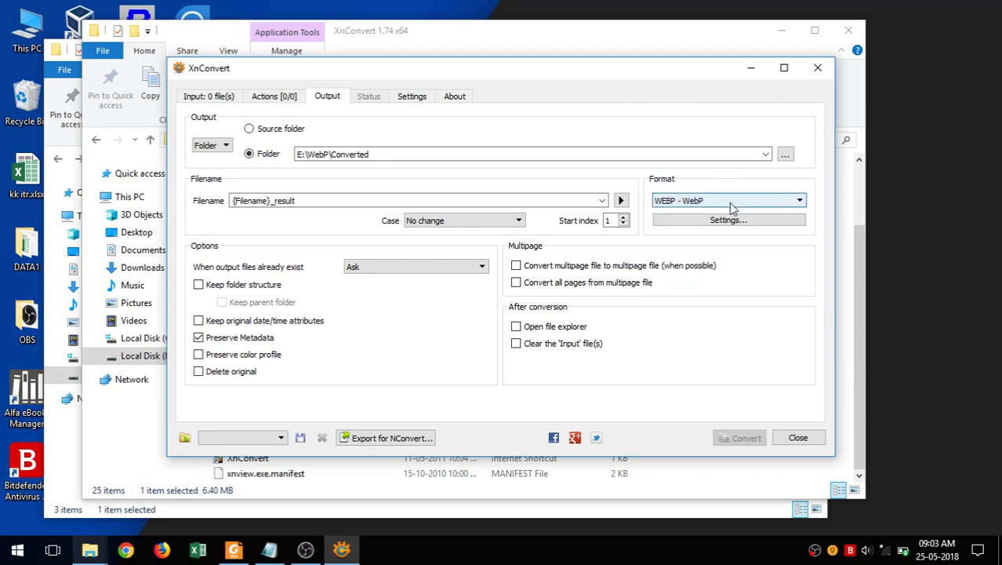
Start adding input files and browse to the extracted Rick and Morty image folder inside WebP.
left_click(220, 98)
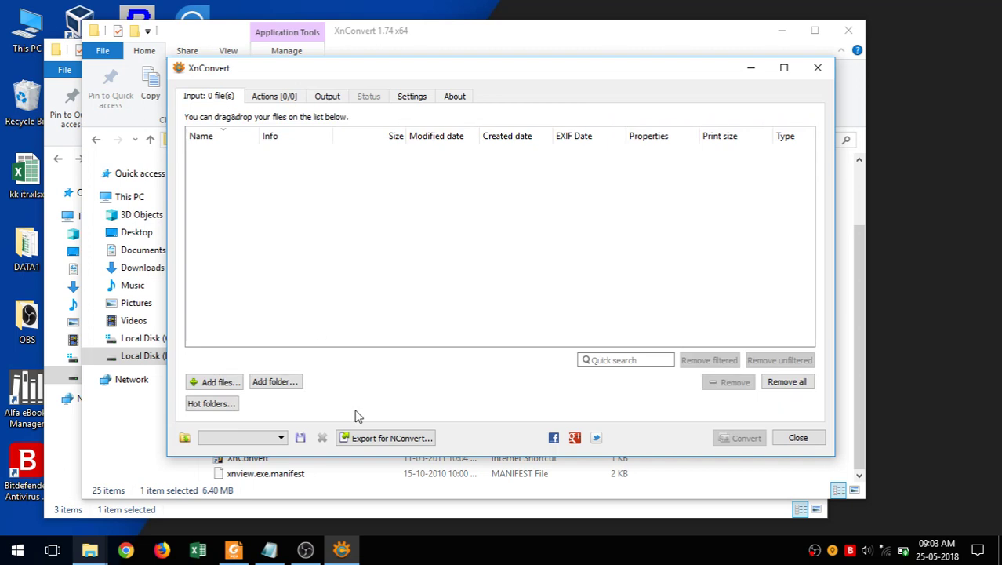
left_click(219, 381)
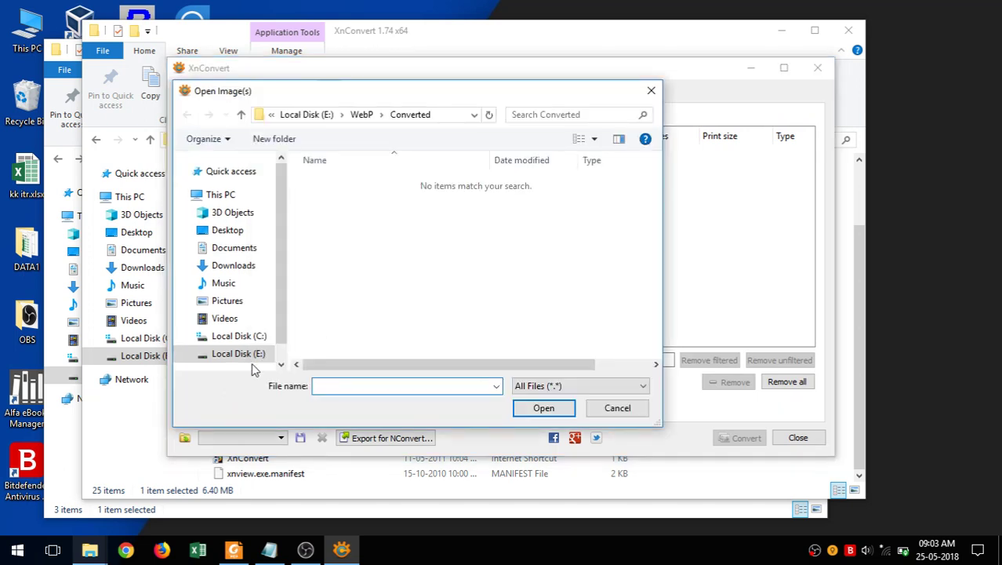
left_click(362, 115)
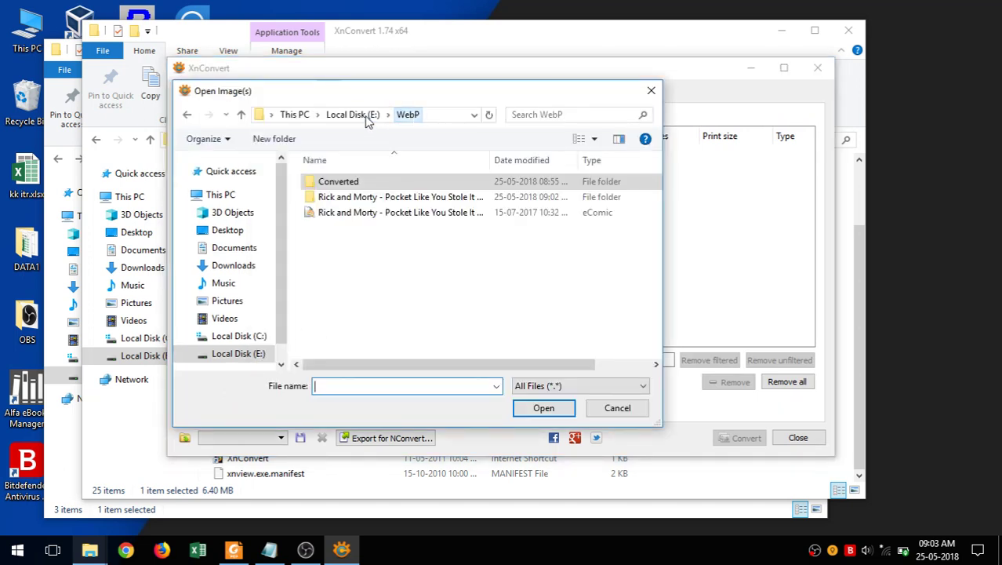
double_click(366, 202)
Switch to Notepad, append ", match ur output settings with my settings" to instruction 3, highlight that line, and return to the image selection.
left_click(269, 549)
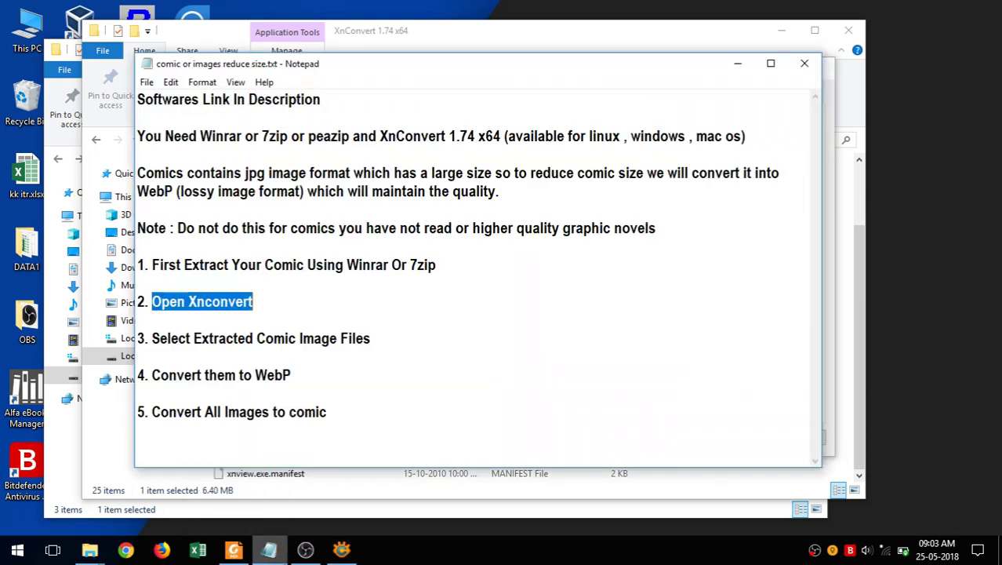
left_click_drag(152, 340, 390, 345)
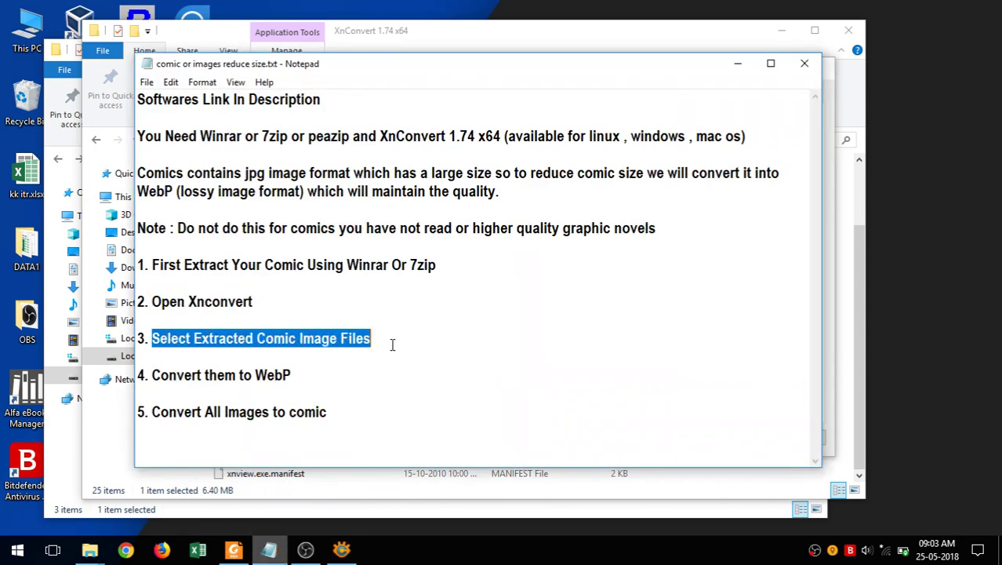
left_click(399, 341)
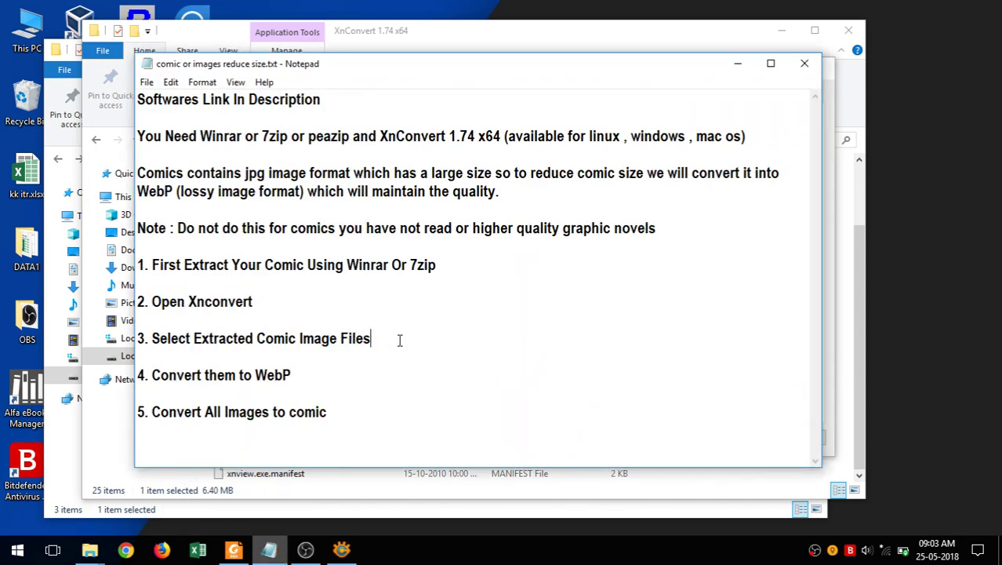
type(", match ur output settings with my settings")
left_click_drag(382, 339, 751, 349)
left_click_drag(154, 338, 376, 337)
left_click(731, 66)
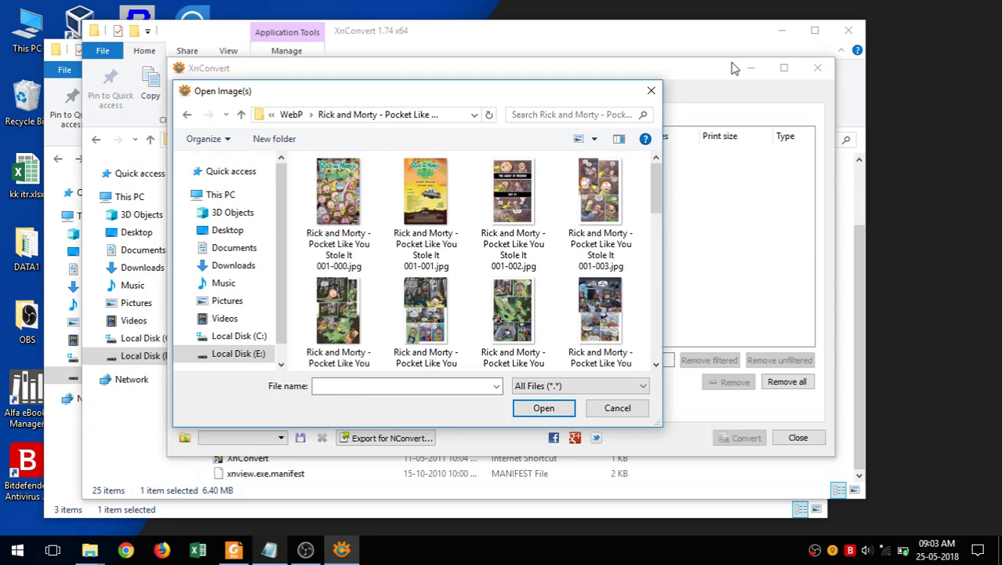
Add all the Rick and Morty page images from the extracted folder as input and start the conversion.
left_click(362, 166)
key("ctrl+a")
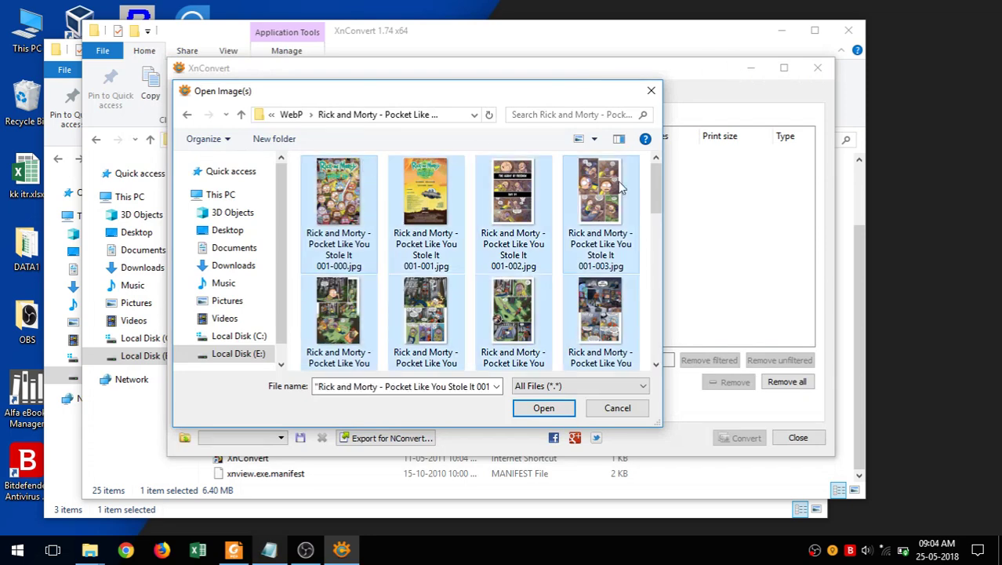
left_click_drag(661, 184, 658, 345)
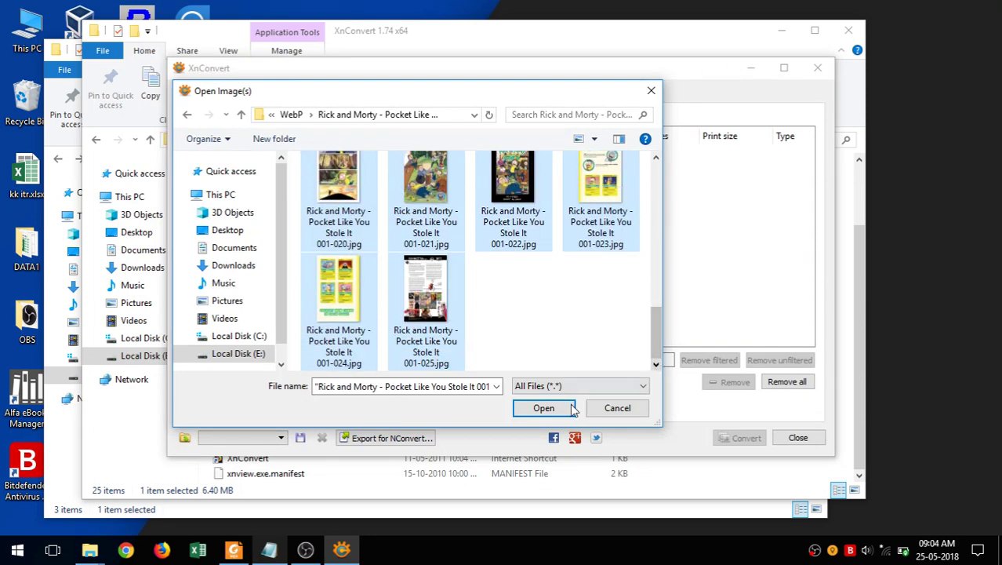
left_click(544, 408)
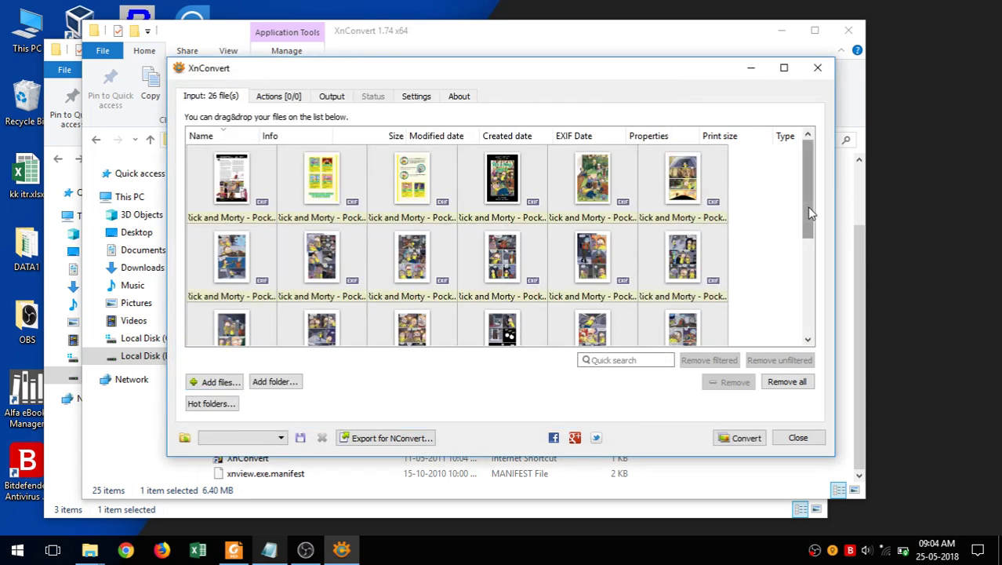
left_click_drag(806, 218, 781, 189)
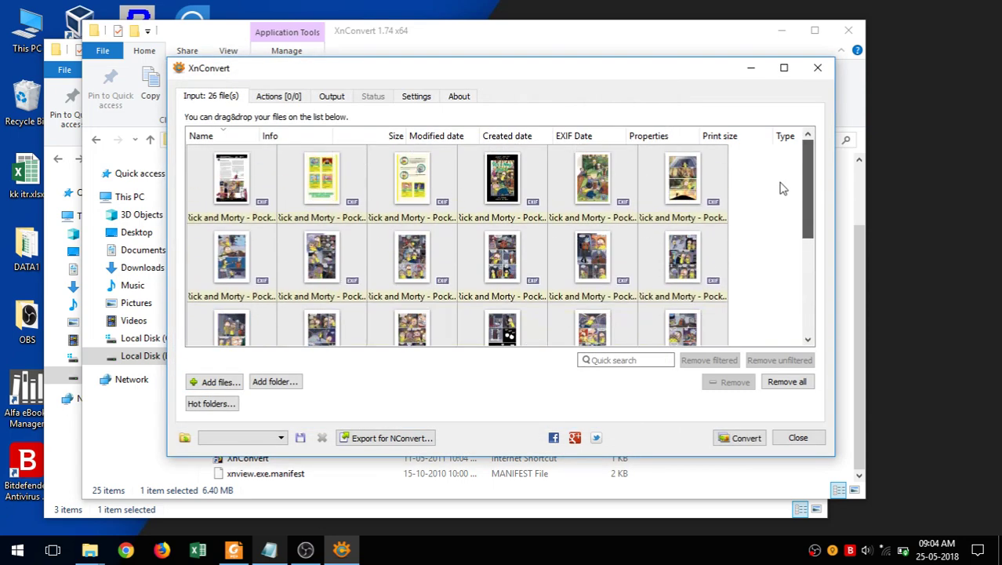
left_click(740, 437)
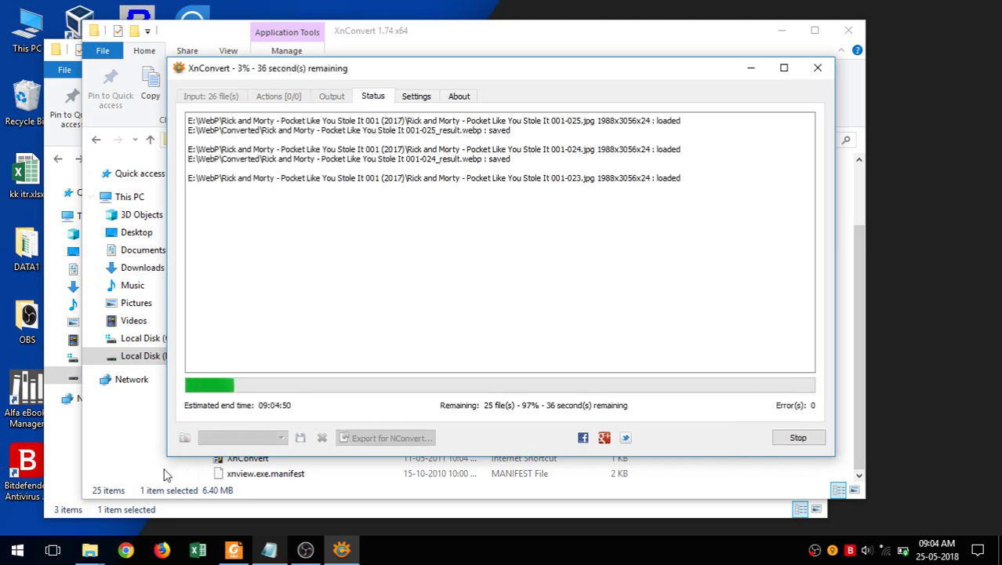
Preview one of the converted WEBP pages from the Converted folder, close the viewer and return to the XnConvert status.
left_click(68, 481)
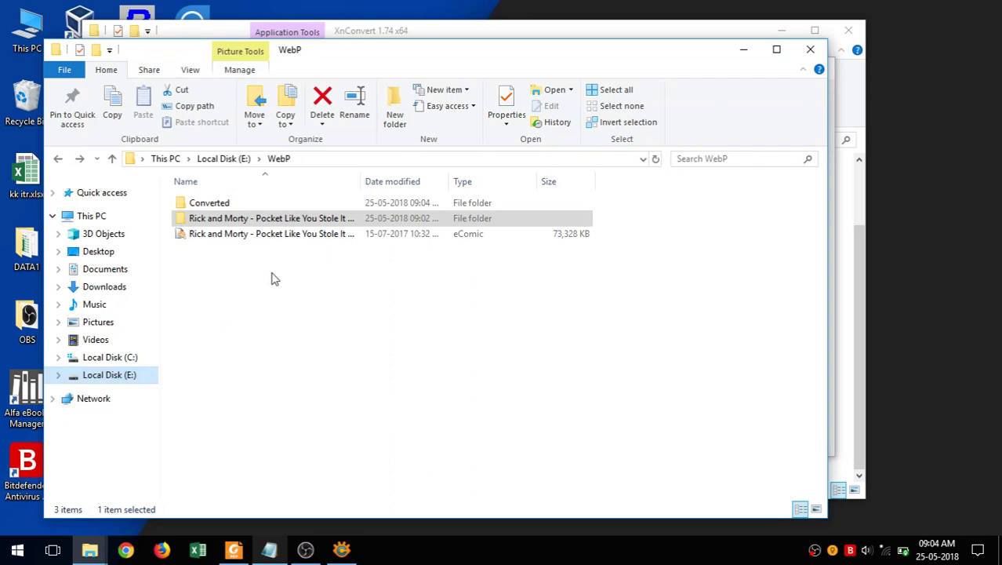
left_click(318, 206)
double_click(317, 205)
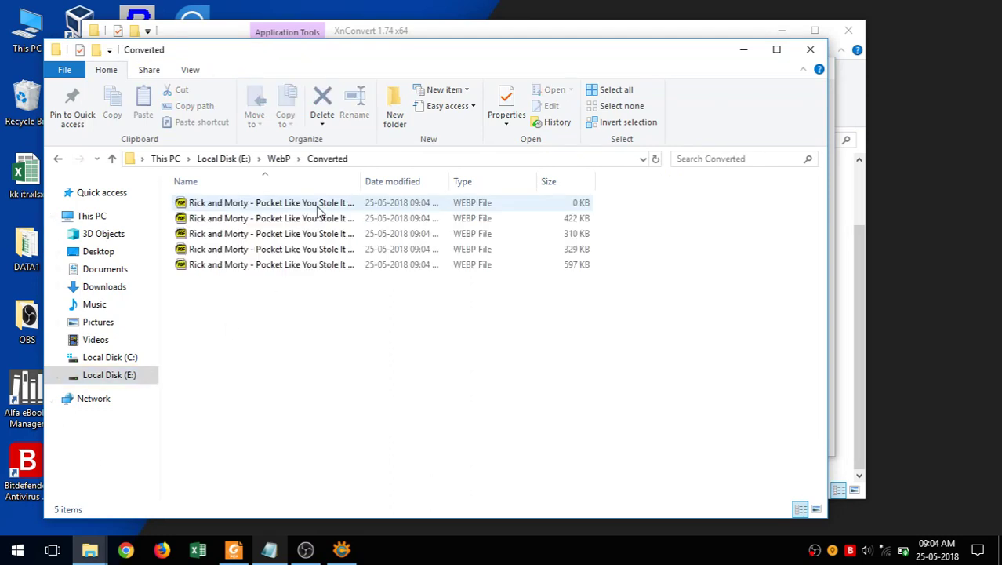
double_click(316, 207)
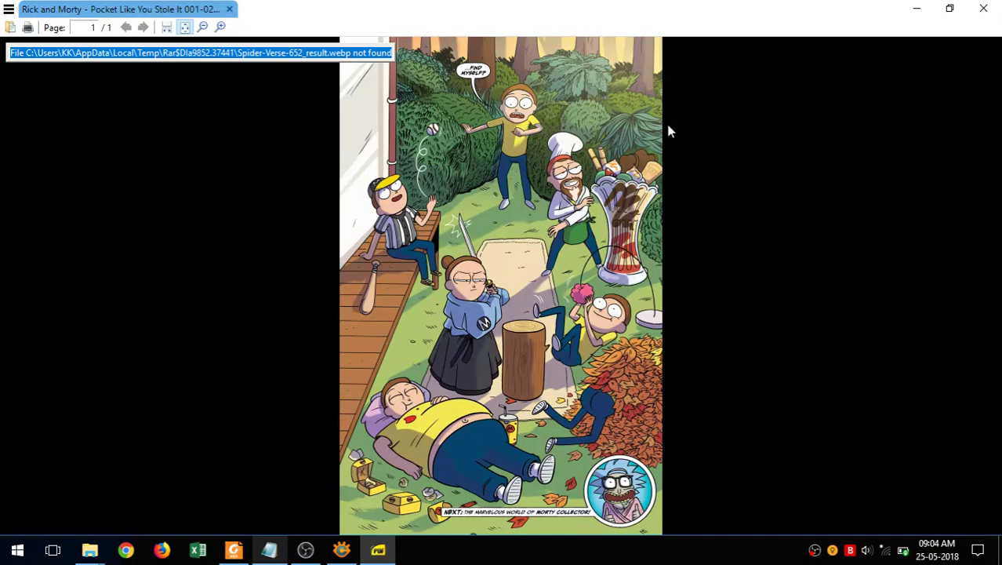
left_click(984, 9)
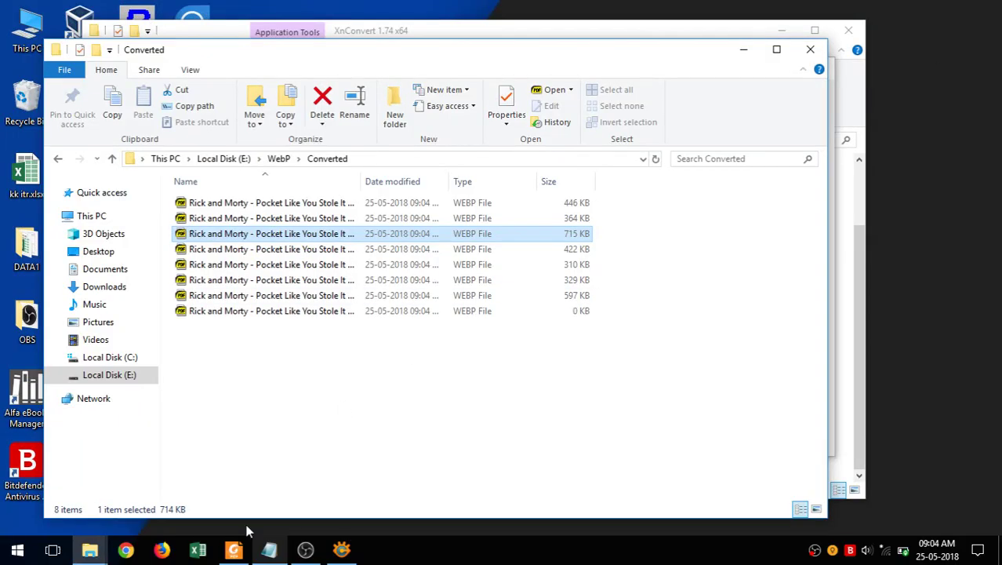
left_click(340, 551)
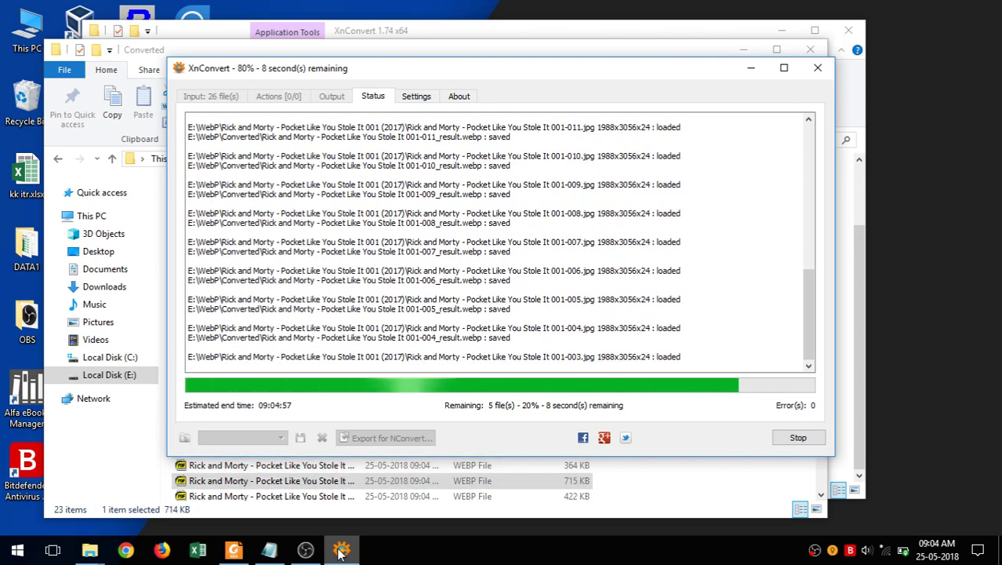
Highlight "Convert them to WebP" and "Convert All Images to comic" in the Notepad instructions, then minimize Notepad.
left_click(280, 552)
left_click_drag(152, 376, 305, 379)
left_click_drag(153, 414, 346, 418)
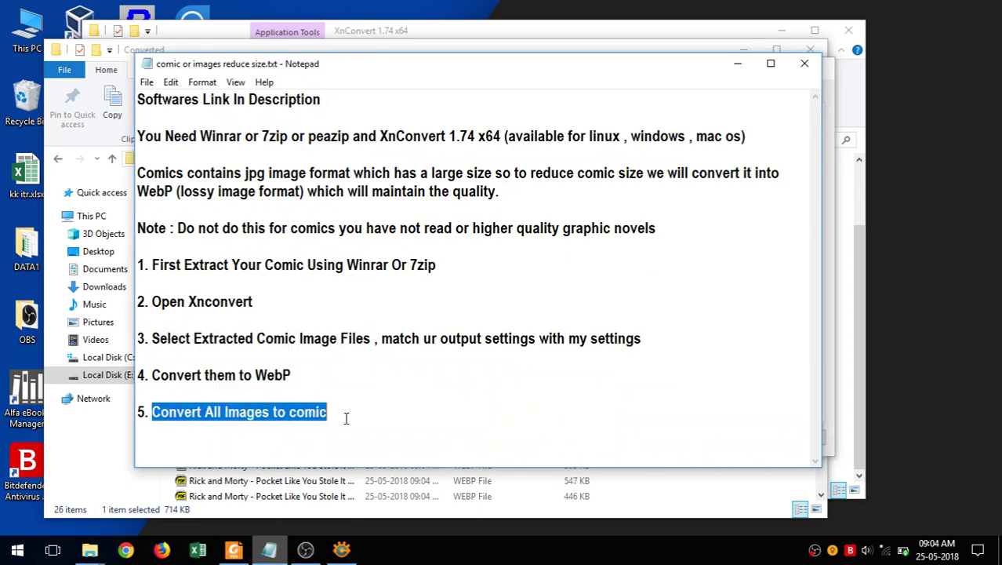
left_click(737, 66)
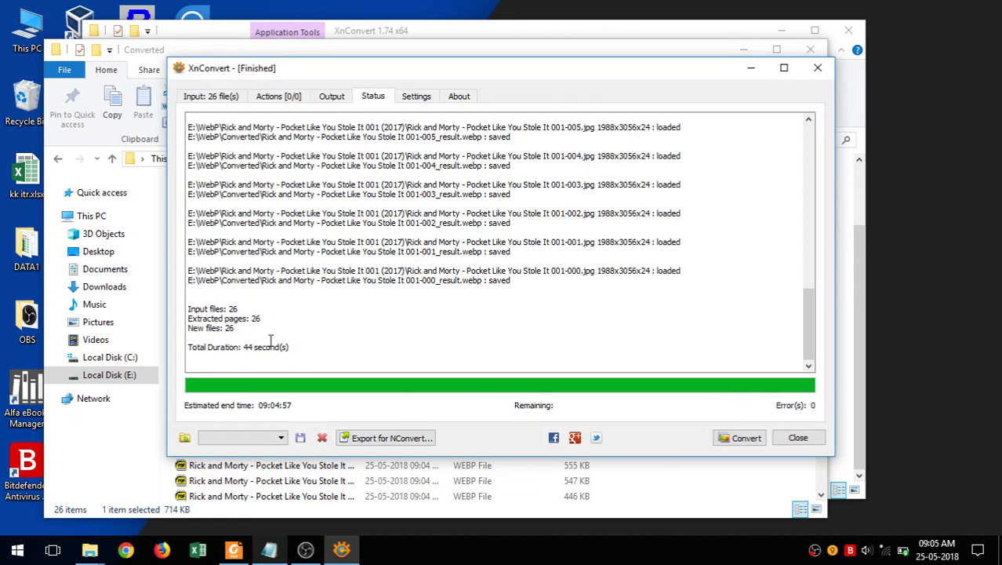
Highlight the finished conversion's summary, close XnConvert and return from the Converted folder to the WebP folder.
left_click_drag(294, 346, 187, 301)
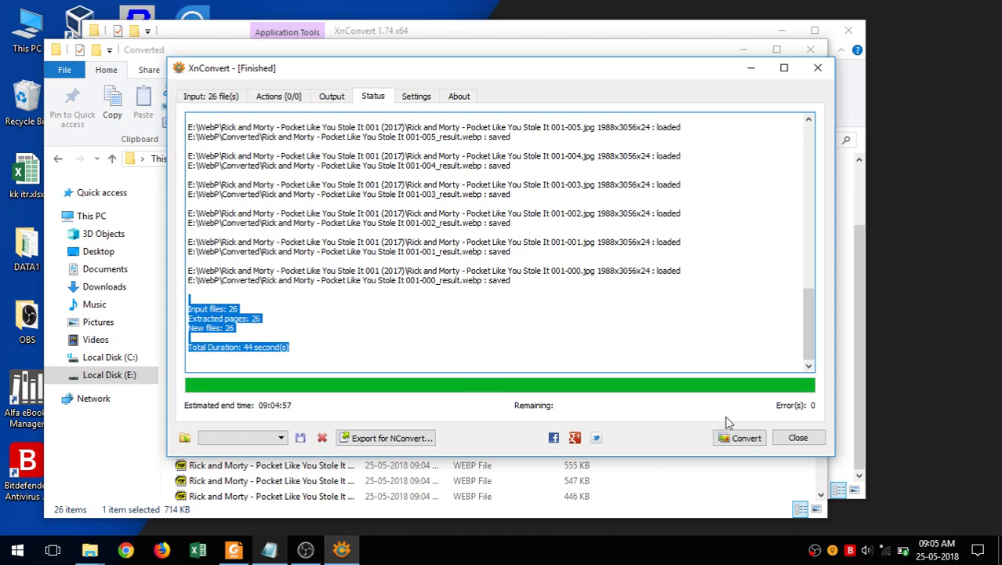
left_click(799, 438)
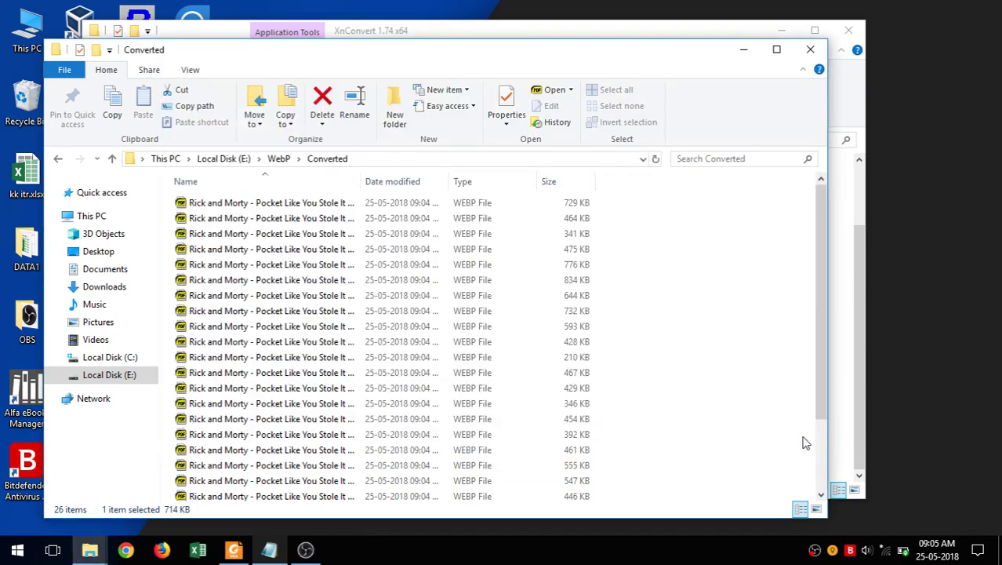
left_click(458, 202)
key("ctrl+a")
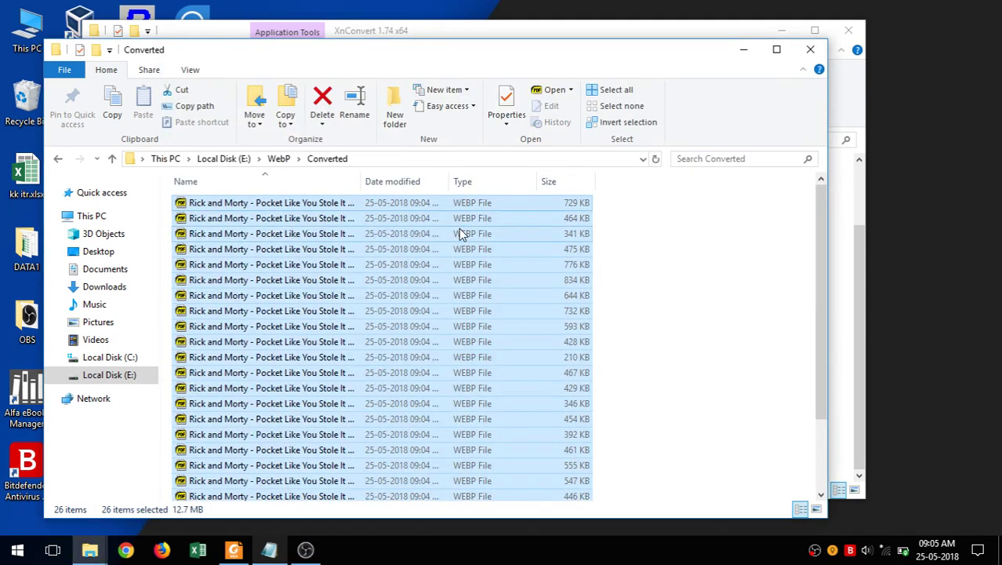
left_click(279, 159)
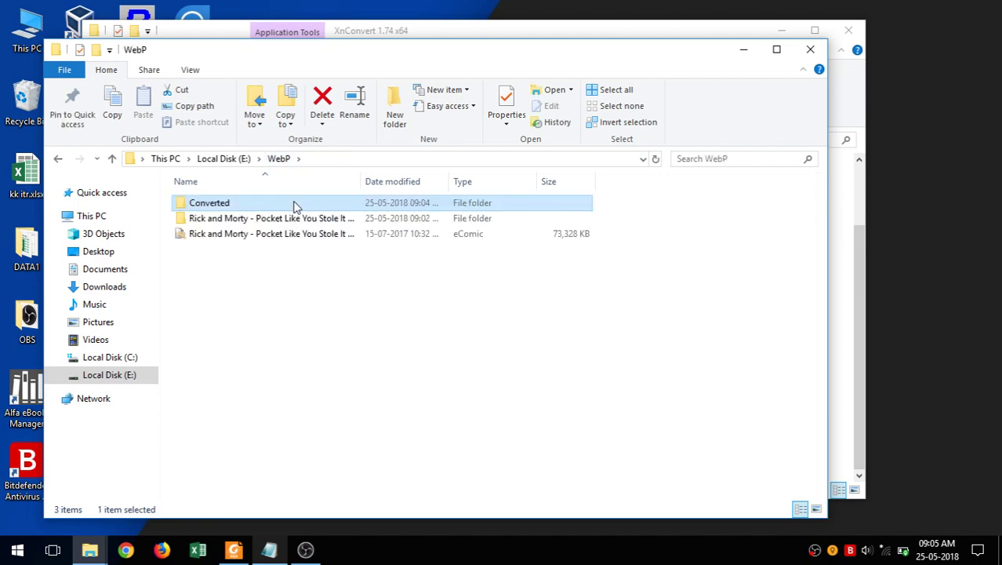
Pack all the WEBP images in the Converted folder into a compressed (zipped) folder.
double_click(293, 205)
key("ctrl+a")
right_click(294, 203)
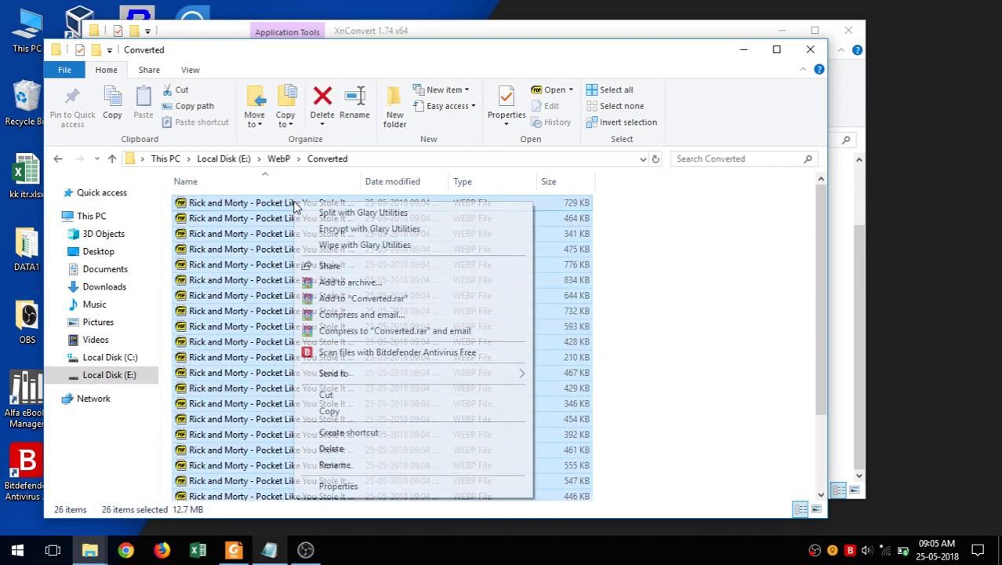
mouse_move(488, 372)
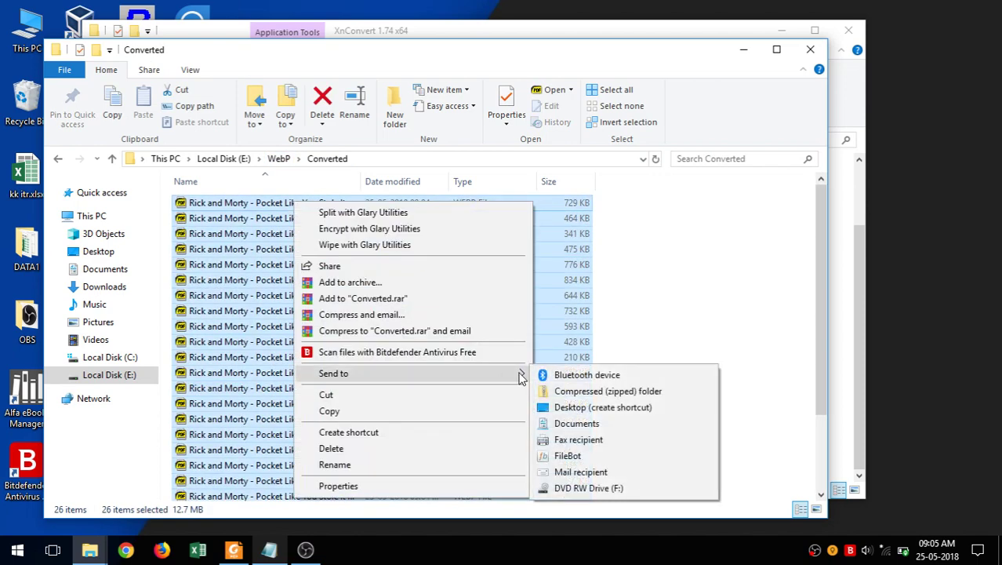
left_click(591, 388)
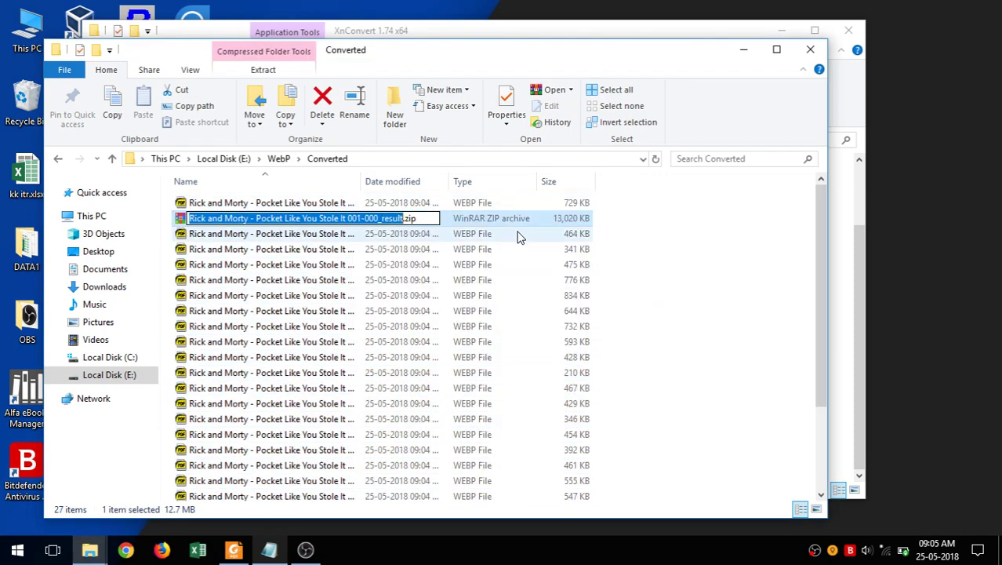
Move the new ZIP archive from the Converted folder up into the WebP folder.
left_click(516, 223)
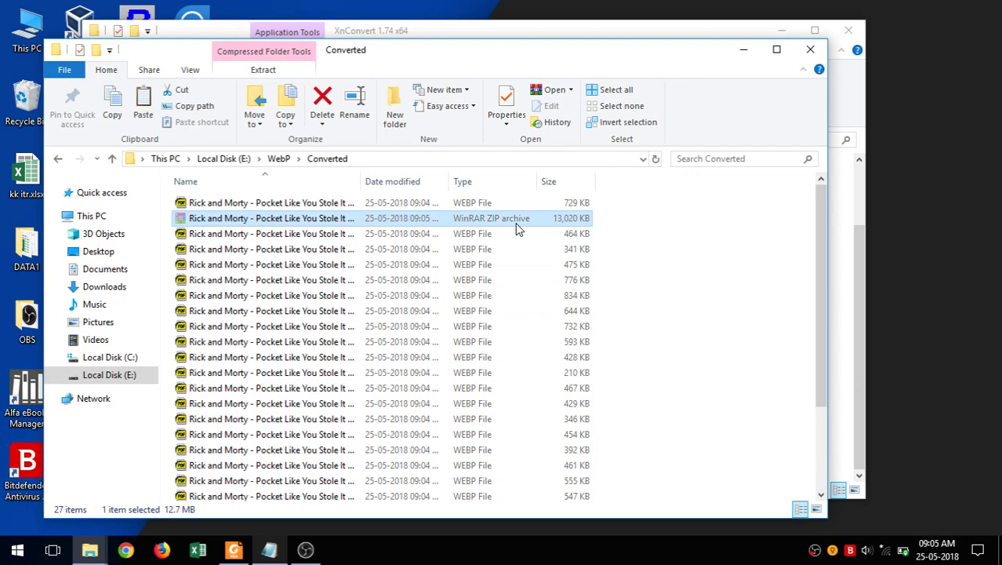
key("ctrl+x")
key("alt+Up")
key("ctrl+v")
Rename the ZIP archive after the original comic with WebP added: "Rick and Morty - Pocket Like You Stole It 001 (2017) WebP".
left_click(429, 240)
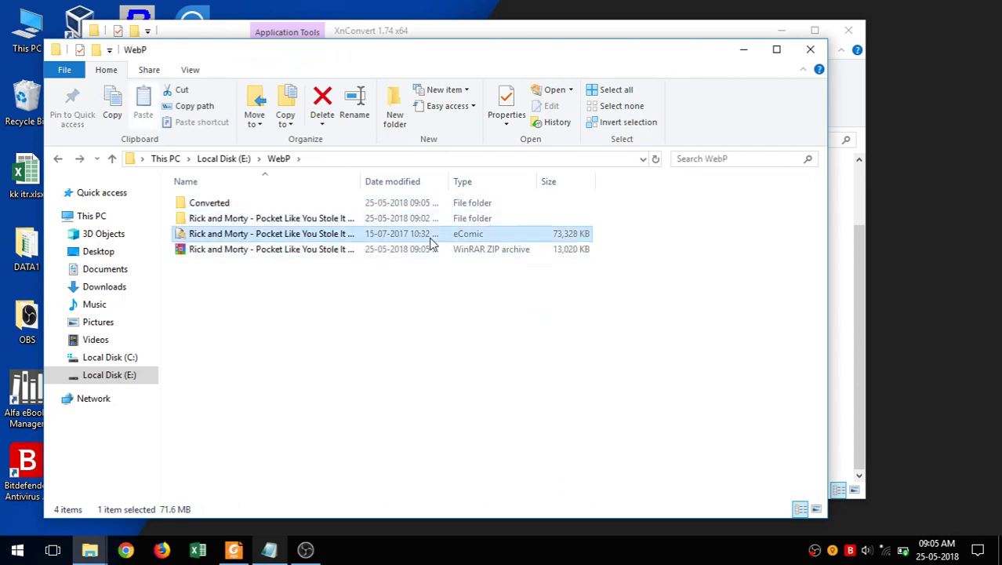
key("F2")
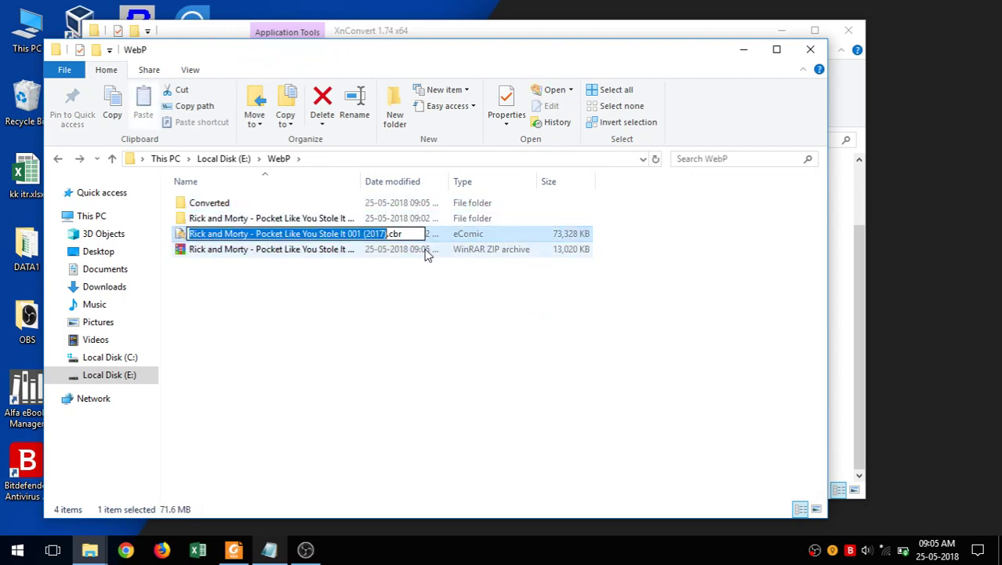
left_click(428, 248)
key("F2")
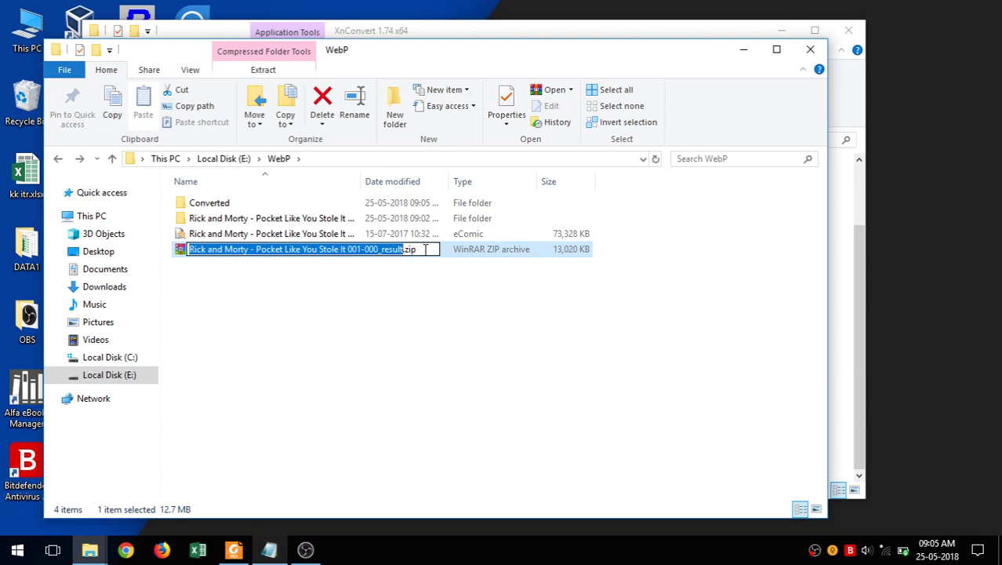
key("ctrl+v")
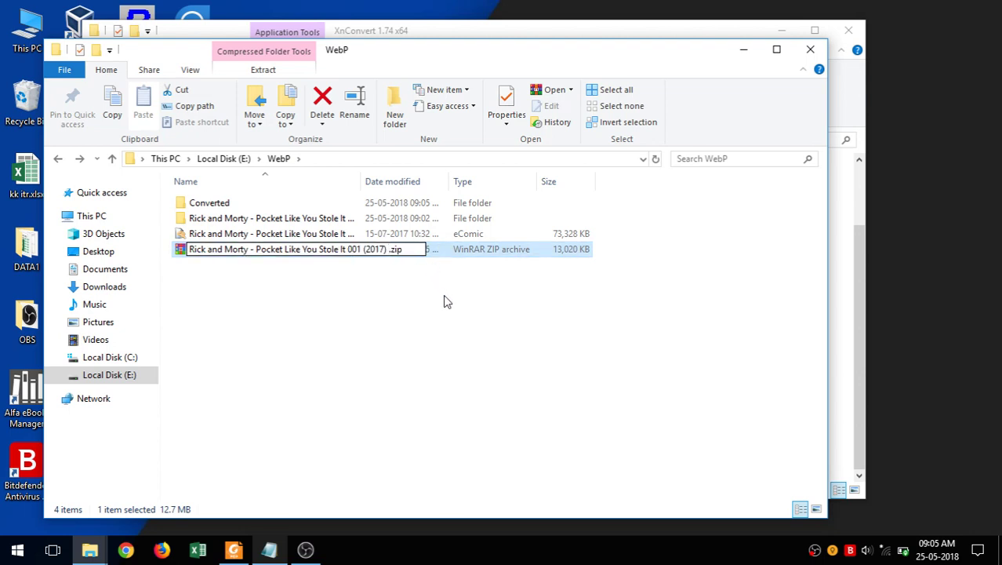
type("WebP")
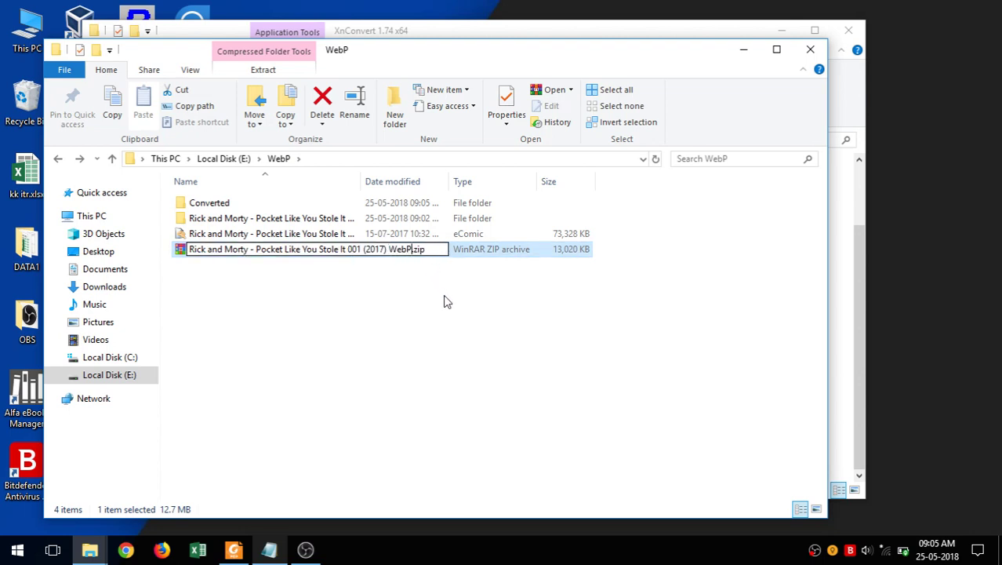
key("Return")
Change the archive's file extension to cbz and accept the extension change.
key("F2")
key("End")
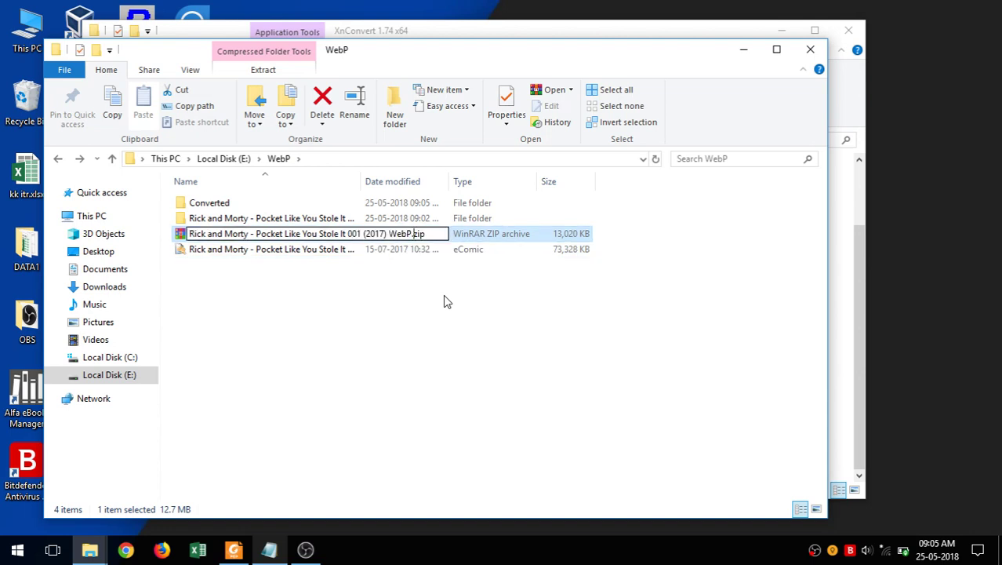
key("BackSpace")
key("BackSpace")
key("BackSpace")
type("cbz")
key("Return")
key("Return")
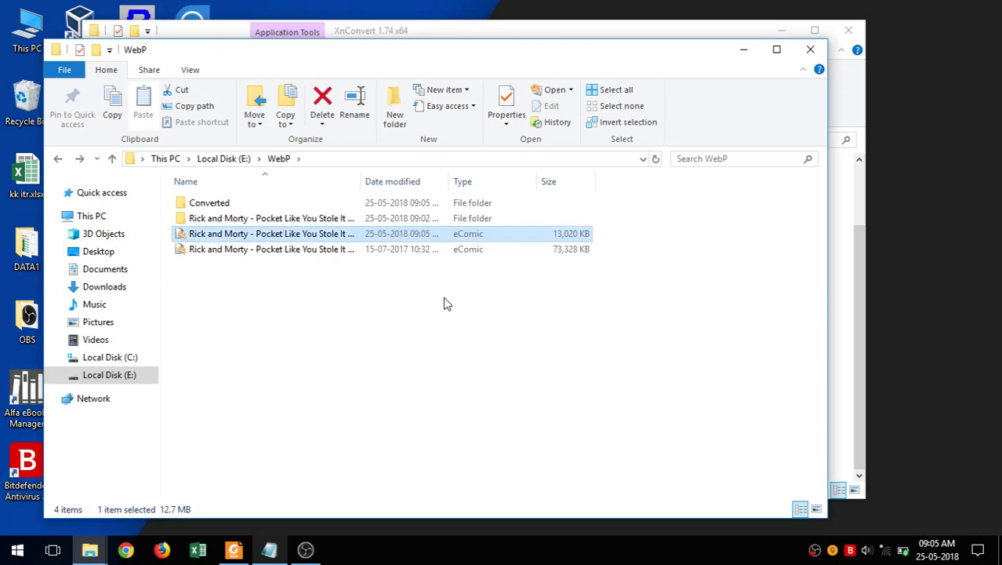
Open the properties of the new WebP .cbz comic and of the original .cbr comic.
right_click(376, 233)
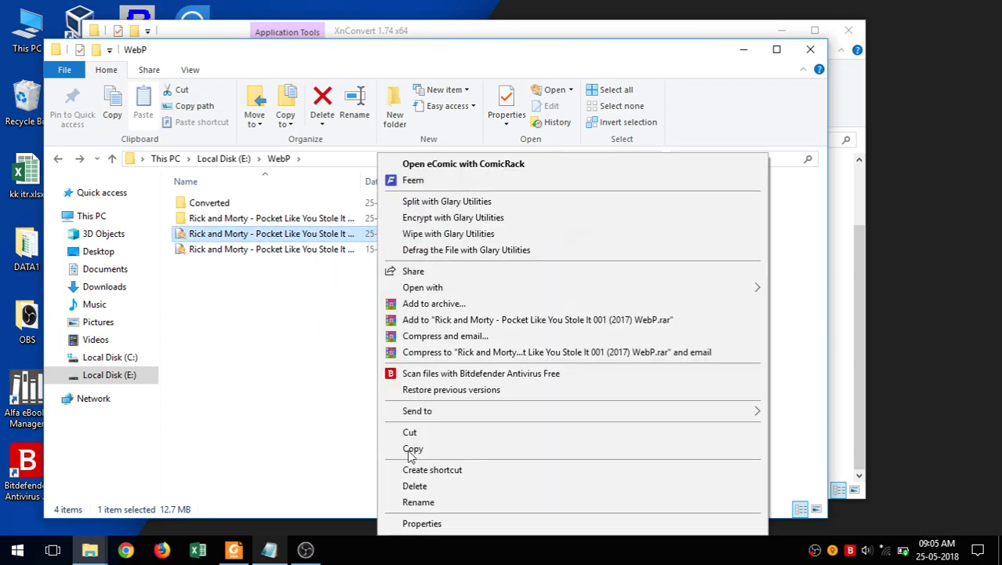
left_click(420, 524)
left_click(271, 249)
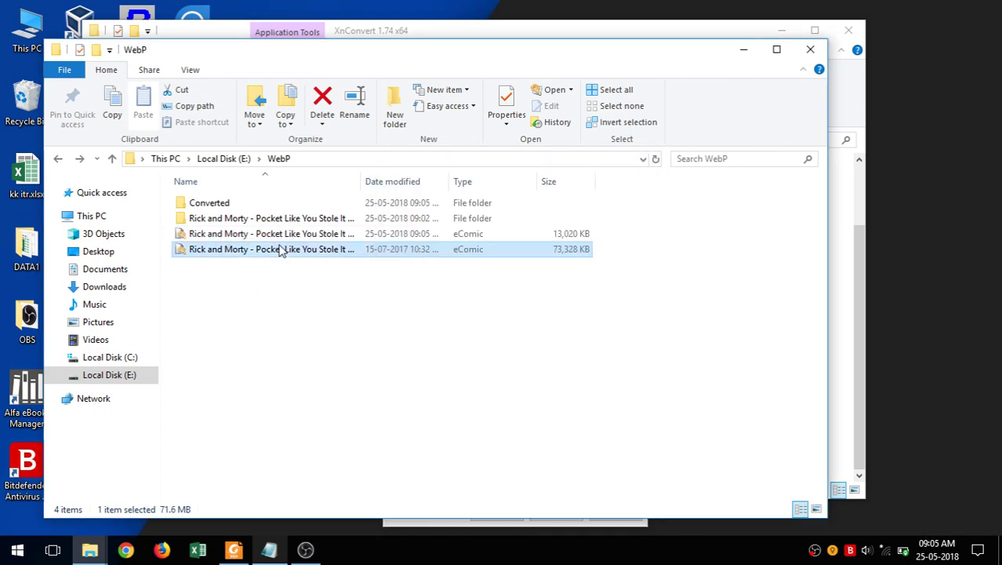
right_click(276, 249)
left_click(337, 529)
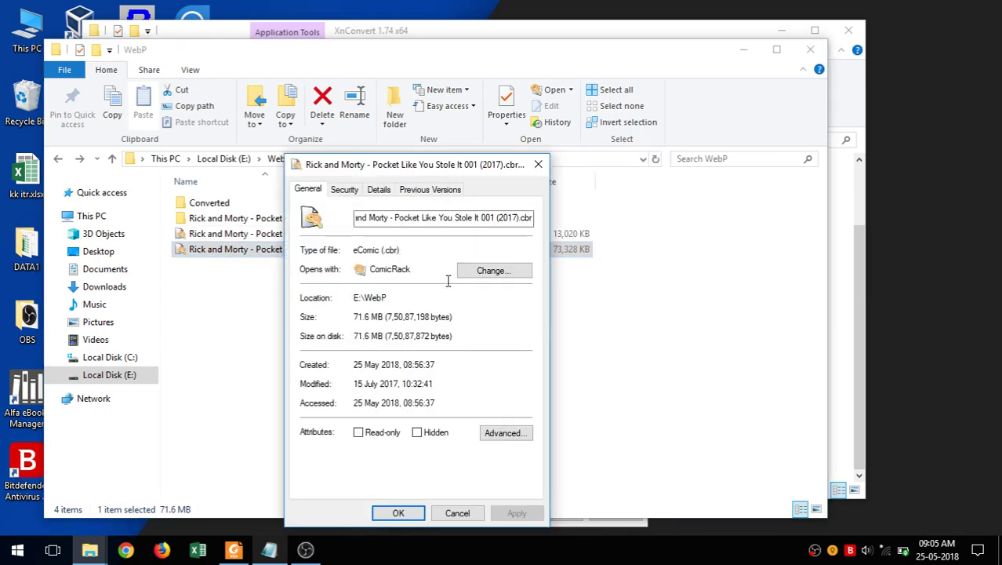
Minimize both File Explorer windows and place the two properties windows side by side to compare the comics' file sizes.
left_click(743, 49)
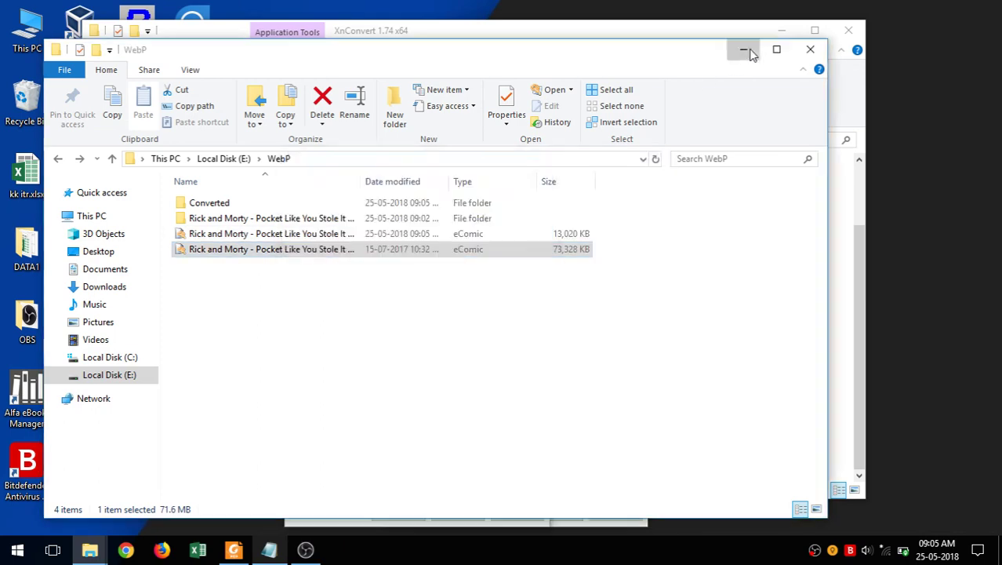
left_click(779, 31)
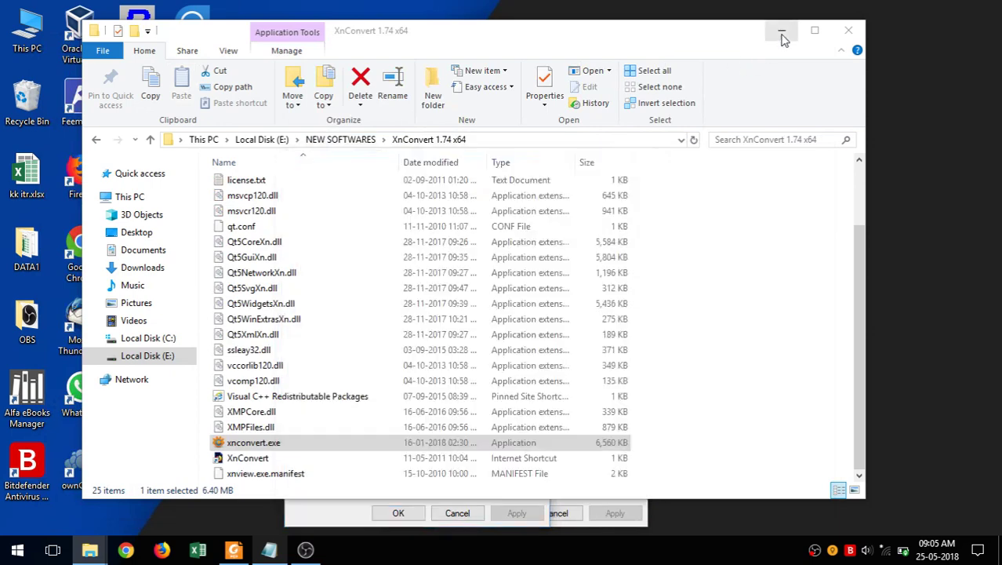
left_click(586, 166)
left_click_drag(587, 166, 723, 155)
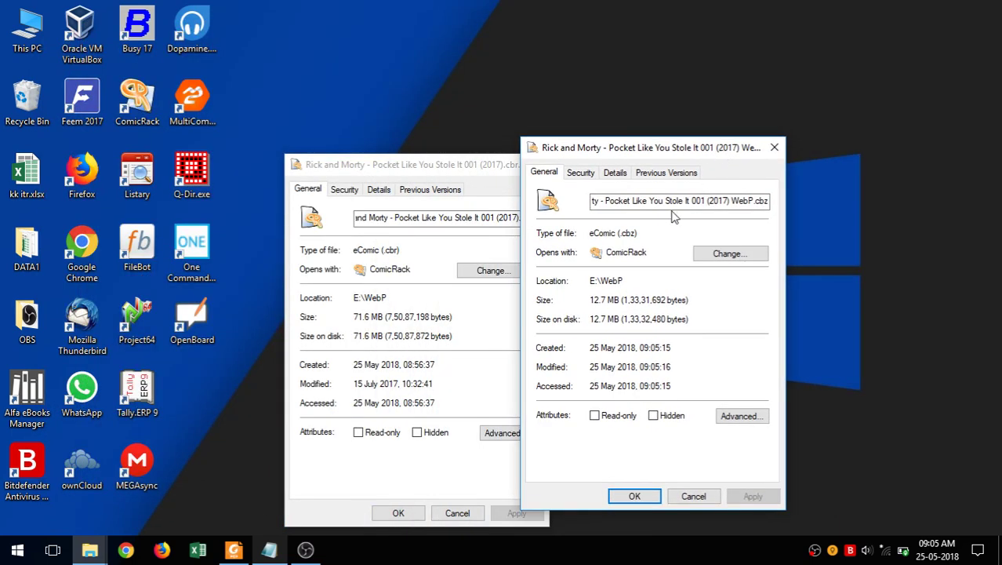
left_click(729, 201)
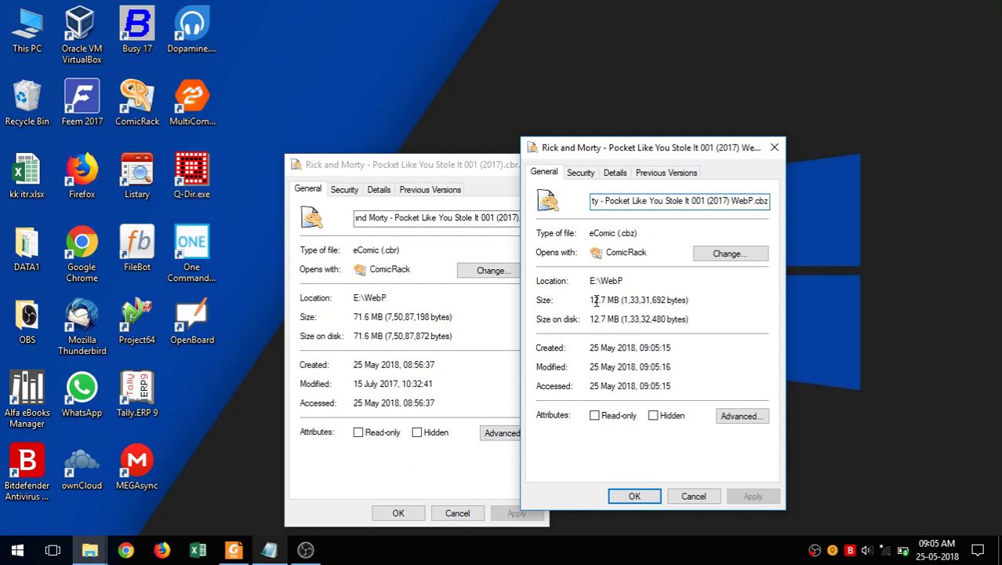
left_click(436, 322)
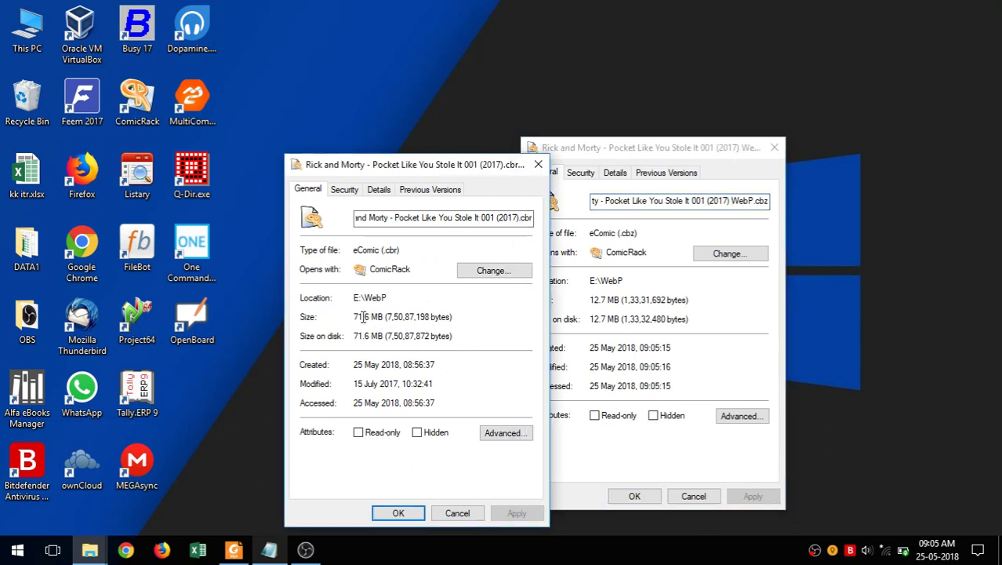
Compare the sizes of the original .cbr and the WebP .cbz in their properties windows, and check the WebP part of the file name.
left_click_drag(353, 316, 385, 316)
left_click_drag(590, 300, 619, 301)
left_click(686, 201)
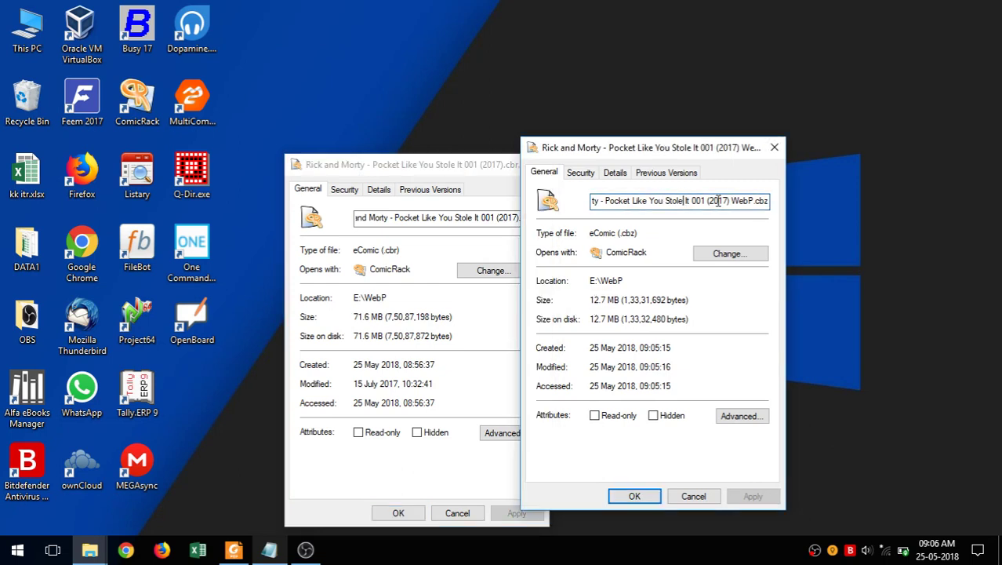
left_click_drag(729, 201, 750, 202)
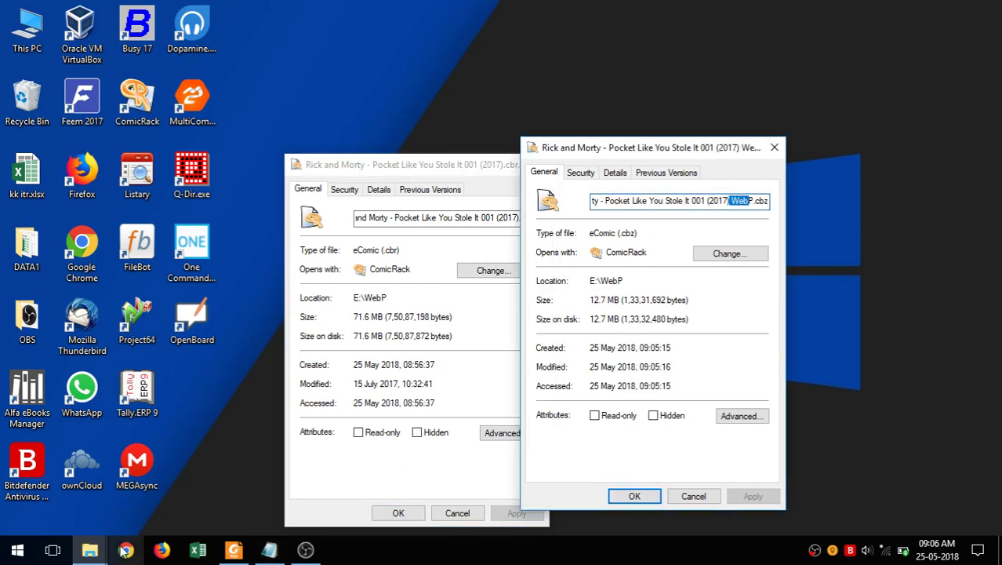
Return to the WebP folder in File Explorer and open the new WebP .cbz comic in ComicRack.
left_click(90, 549)
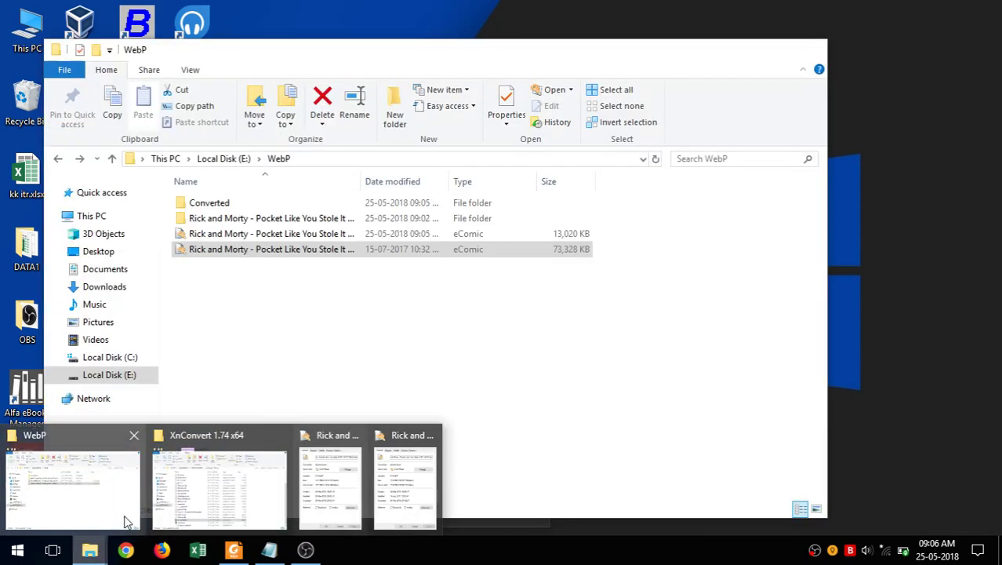
left_click(126, 521)
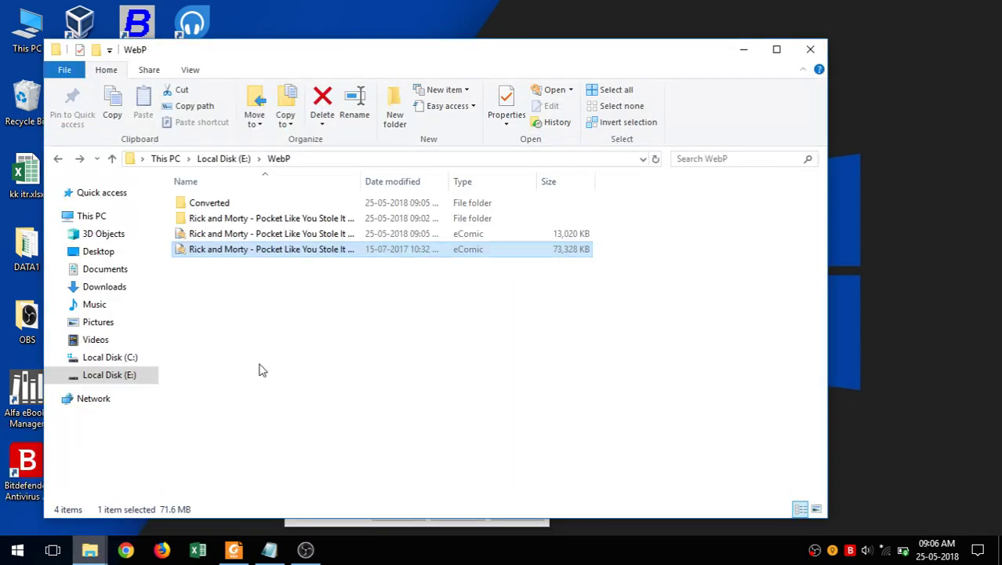
left_click(384, 234)
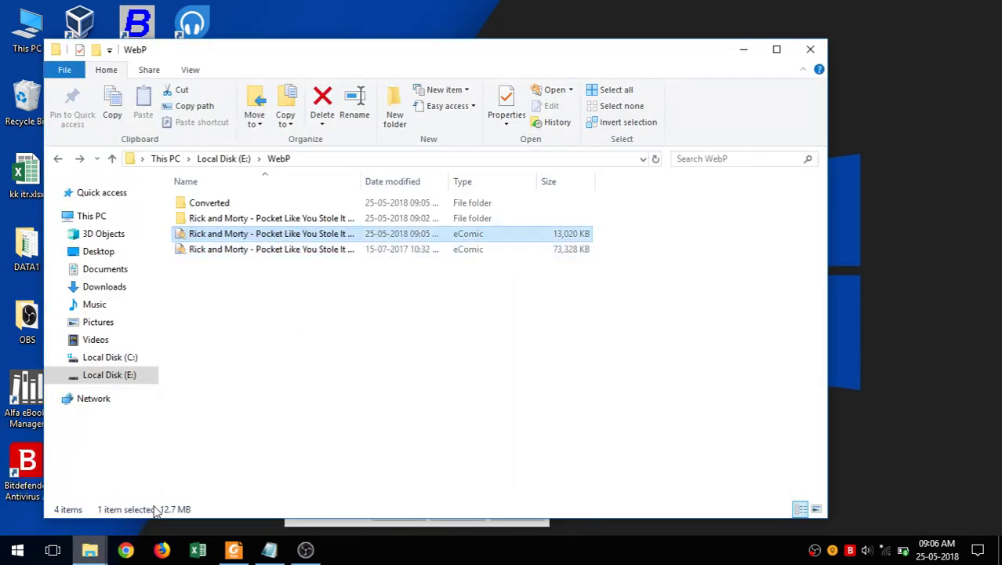
double_click(384, 234)
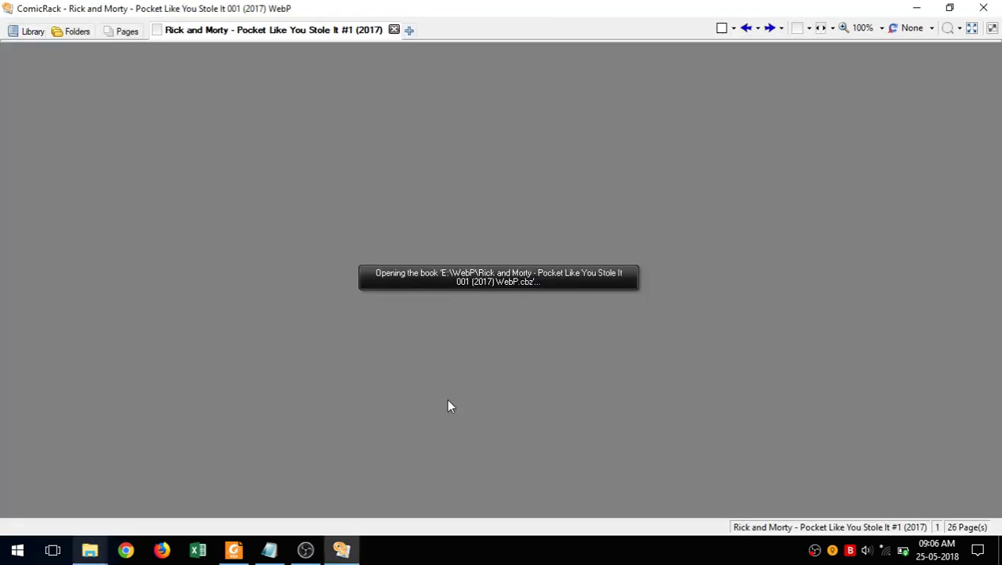
Read through the first pages of the WebP comic, from the cover to page 4, to check the image quality.
scroll(557, 253, "down", 10)
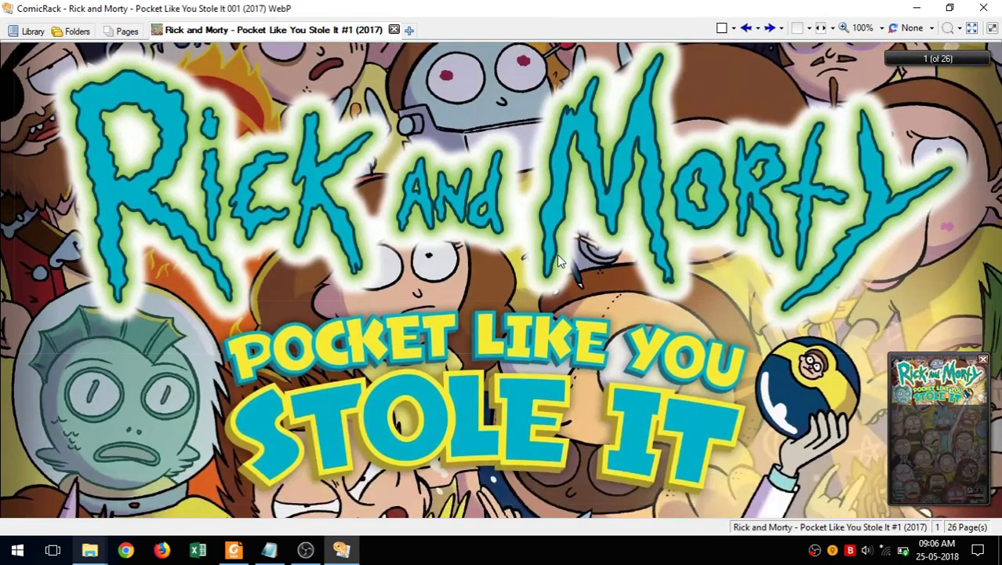
scroll(556, 253, "down", 10)
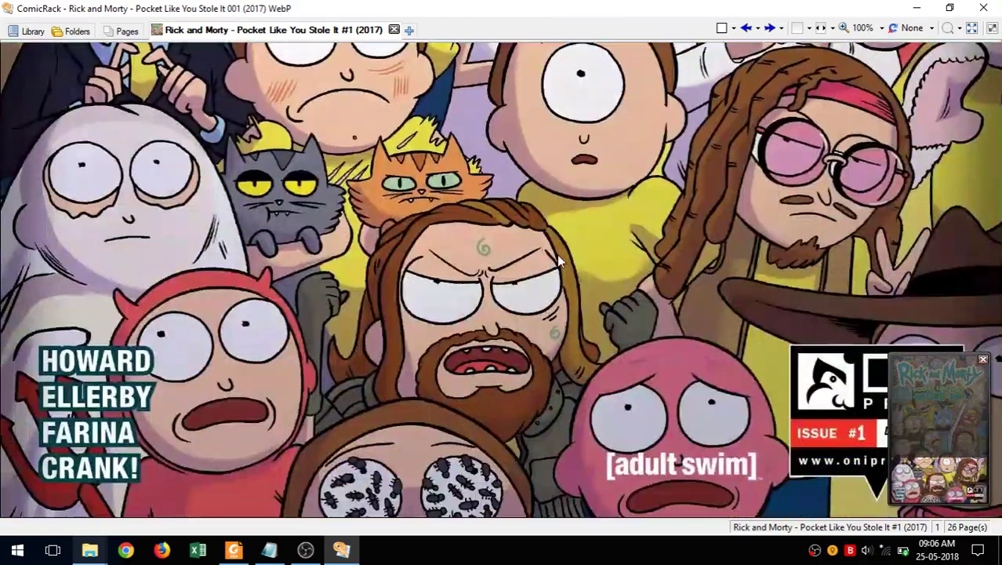
scroll(559, 261, "down", 10)
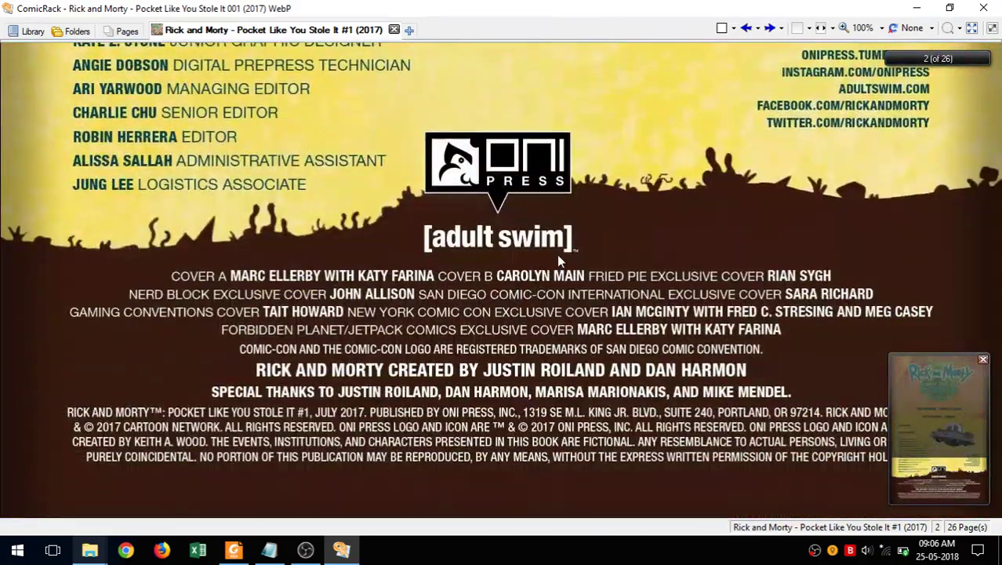
scroll(559, 261, "down", 10)
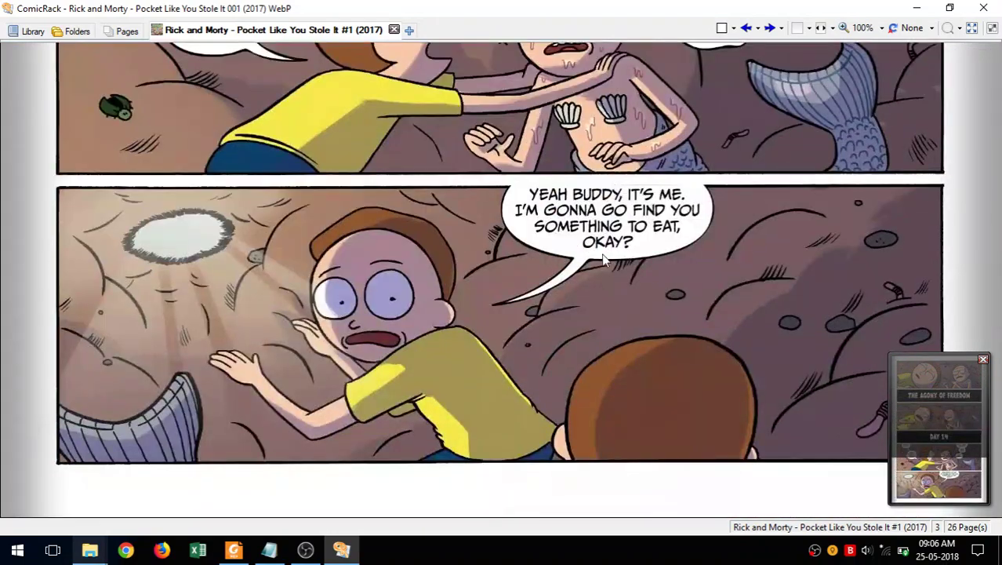
scroll(559, 261, "down", 3)
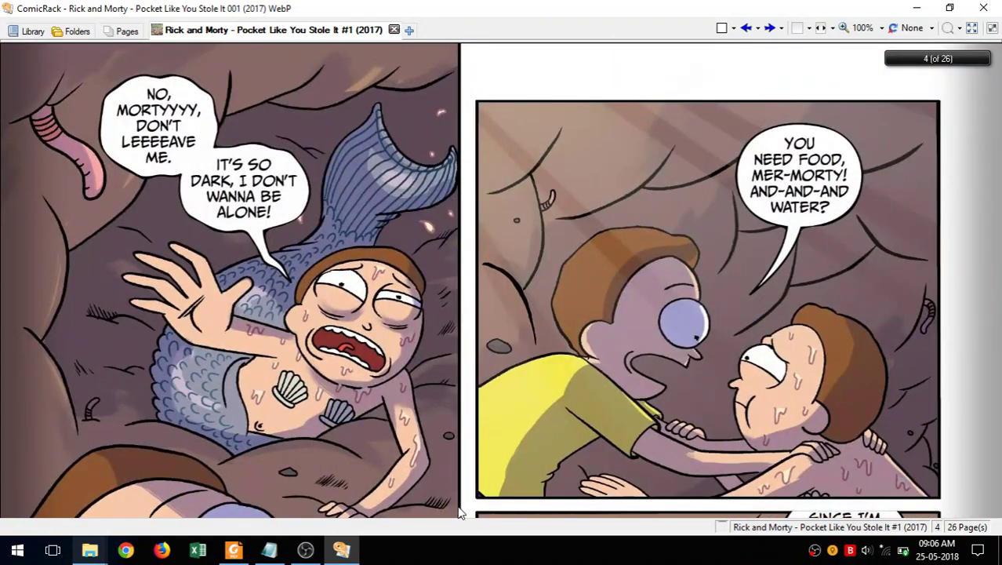
Jump to page 26 of the comic, look over that last page, and close ComicRack.
mouse_move(295, 506)
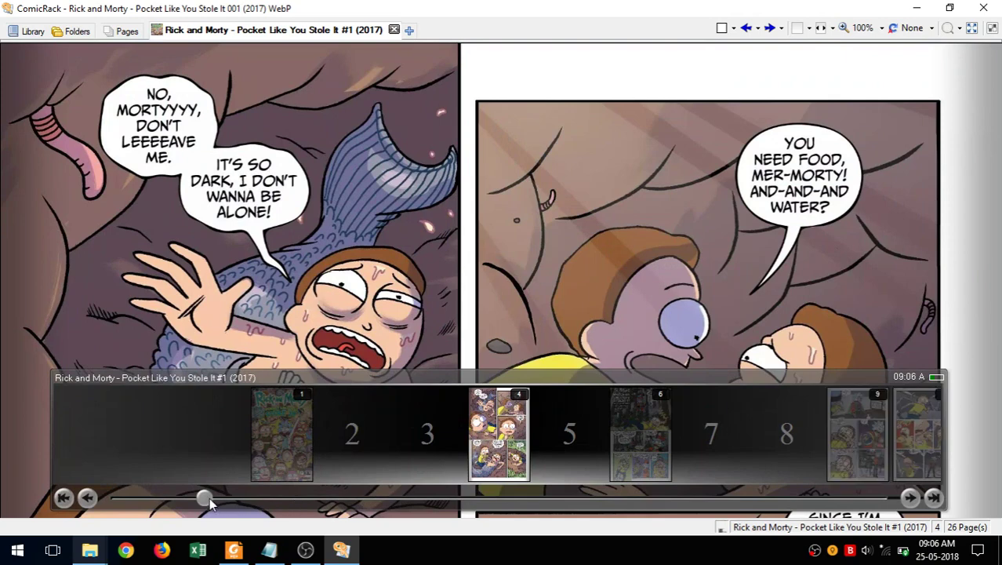
left_click_drag(209, 497, 884, 506)
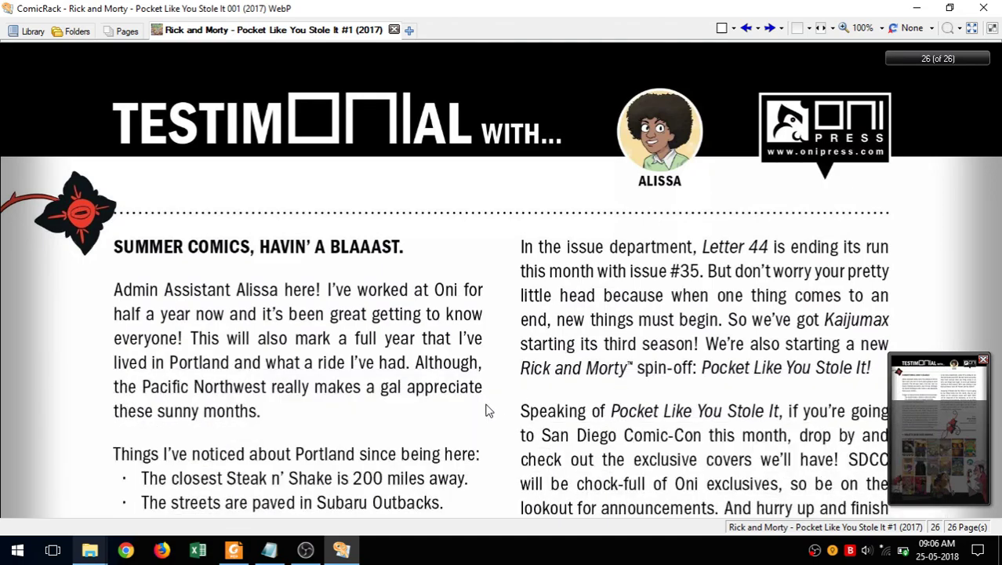
scroll(547, 324, "down", 10)
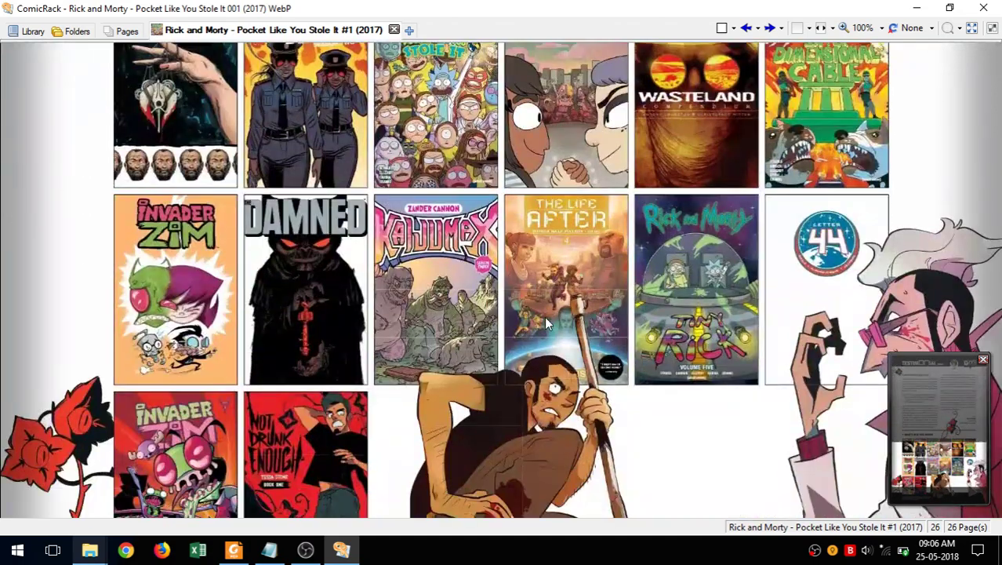
key("alt+F4")
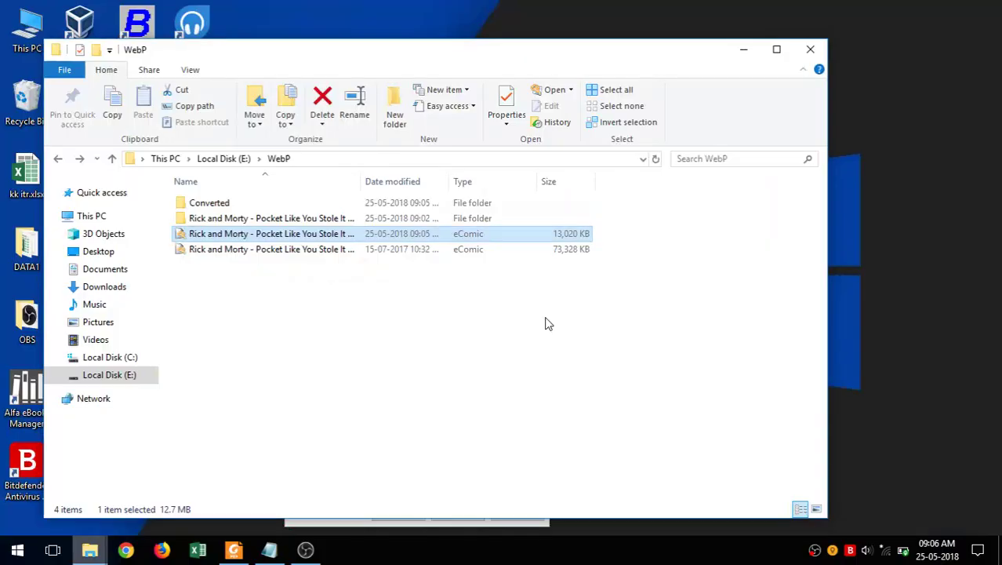